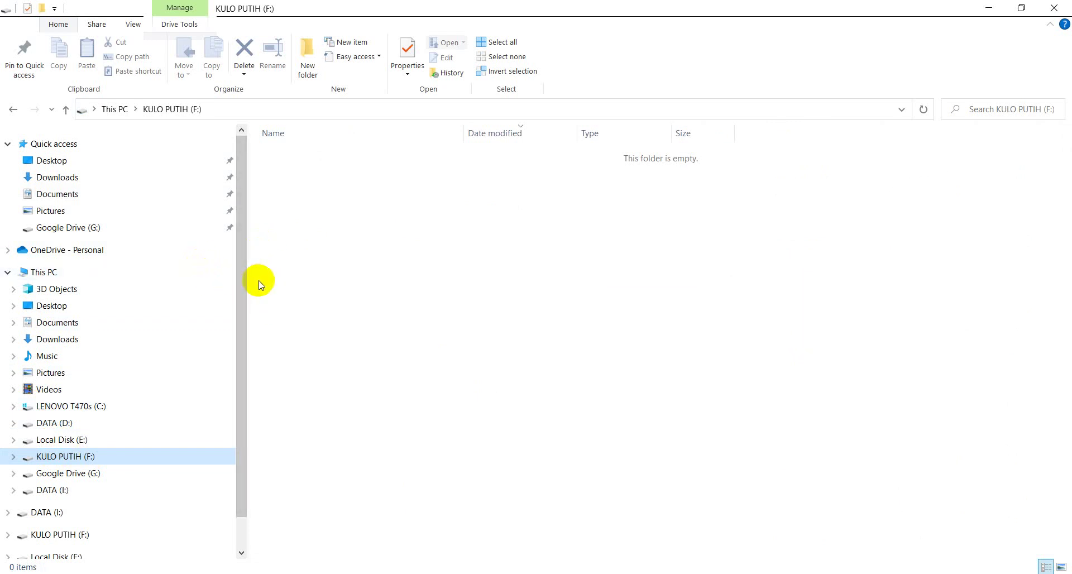
# Step: Check the used and free space in the KULO PUTIH (F:) drive properties and close the drive's window
pyautogui.rightClick(66, 459)
pyautogui.click(79, 450)
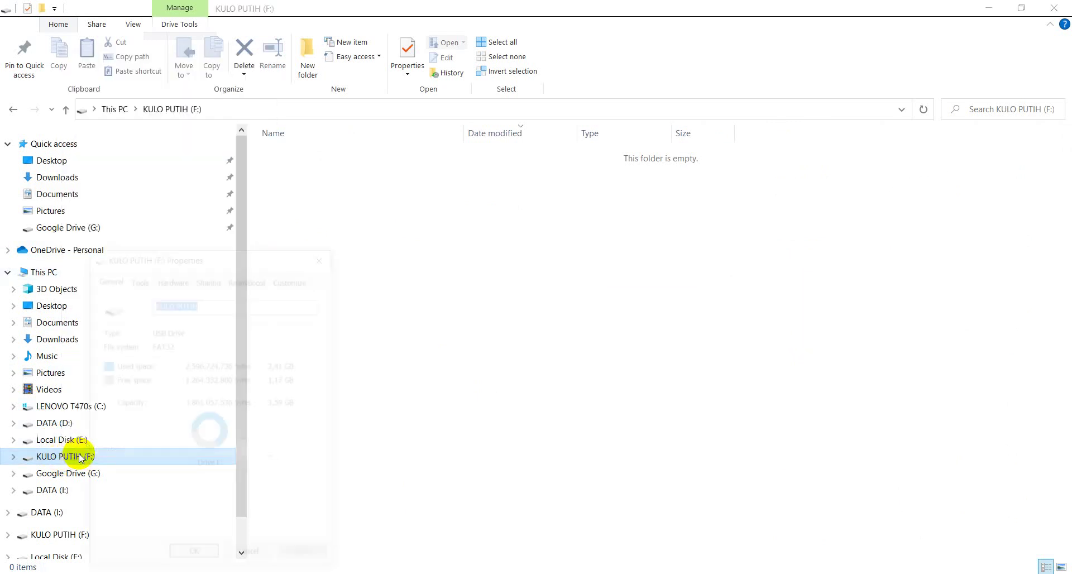
pyautogui.moveTo(172, 257); pyautogui.dragTo(571, 128)
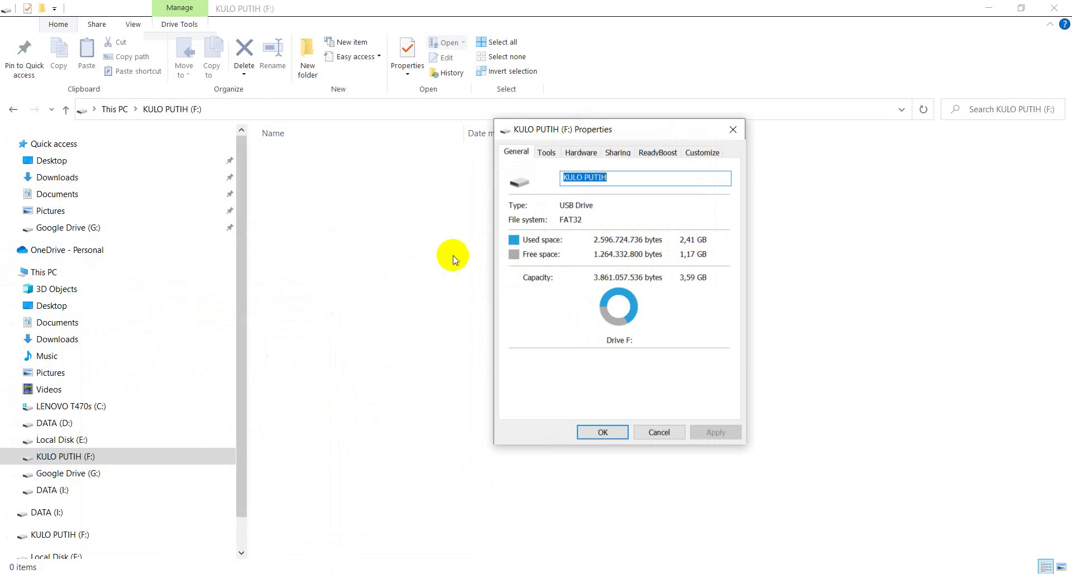
pyautogui.click(660, 433)
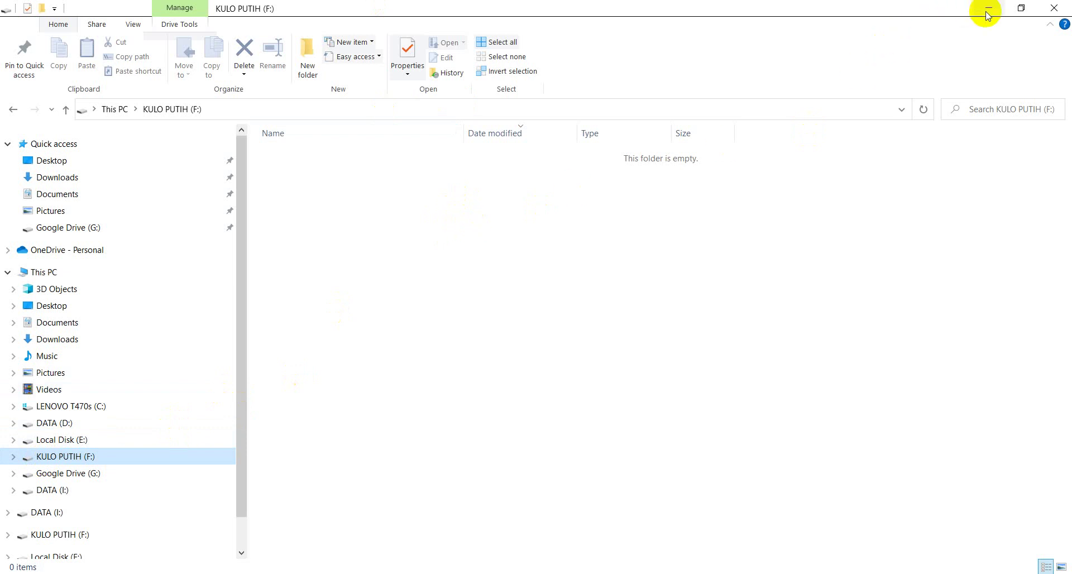
pyautogui.click(1060, 12)
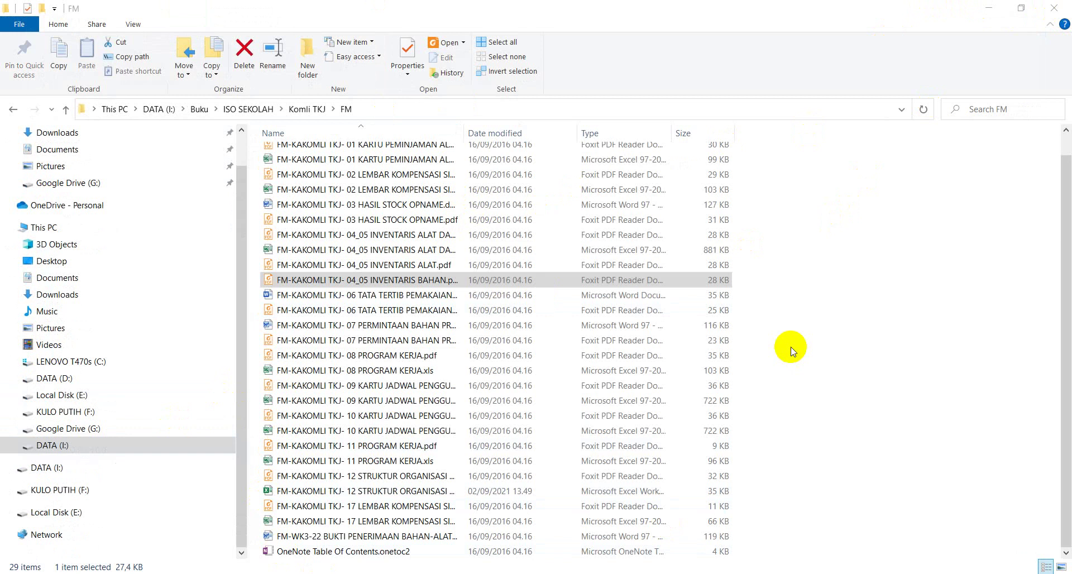
# Step: Open a Command Prompt with cmd and switch it to drive F:
pyautogui.press('super+r')
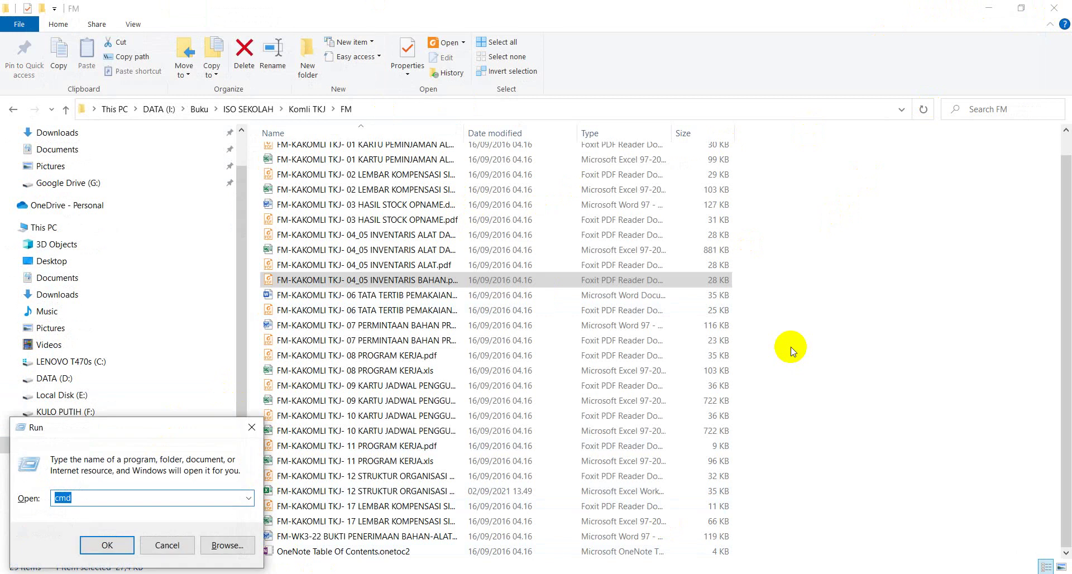
pyautogui.press('Return')
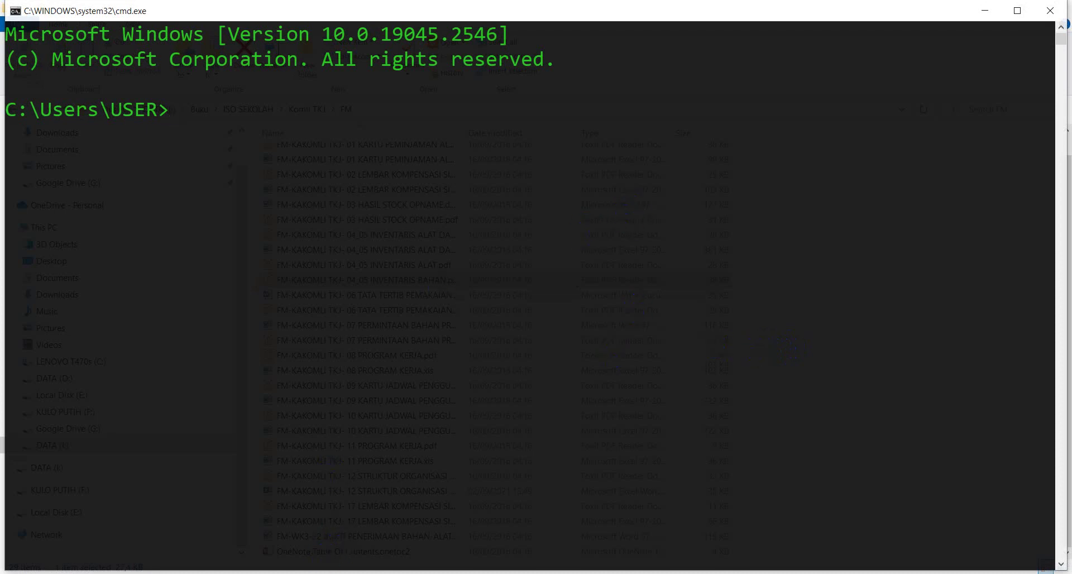
pyautogui.moveTo(337, 573)
pyautogui.click(322, 528)
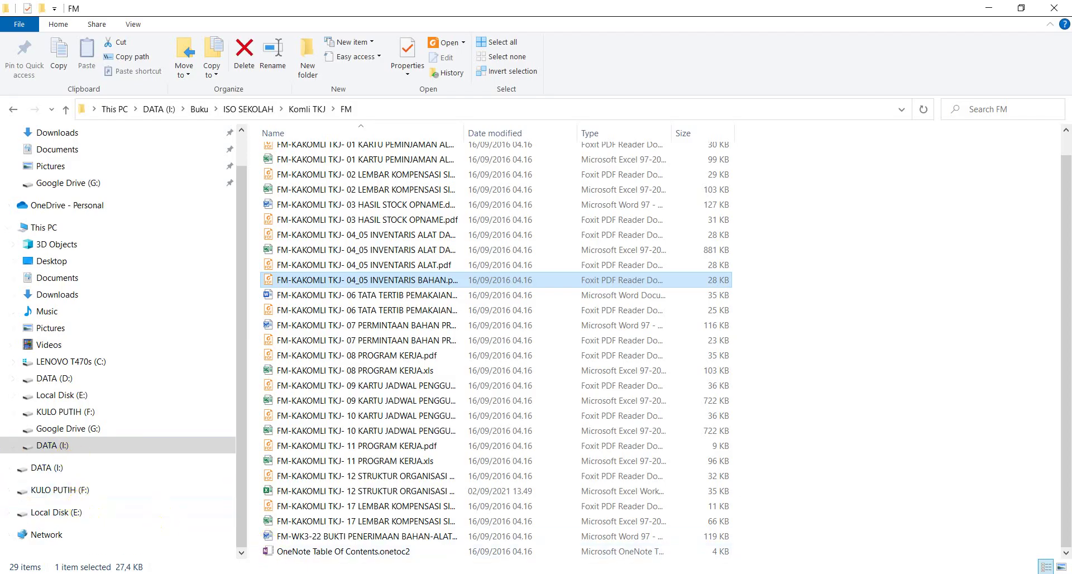
pyautogui.write('f:')
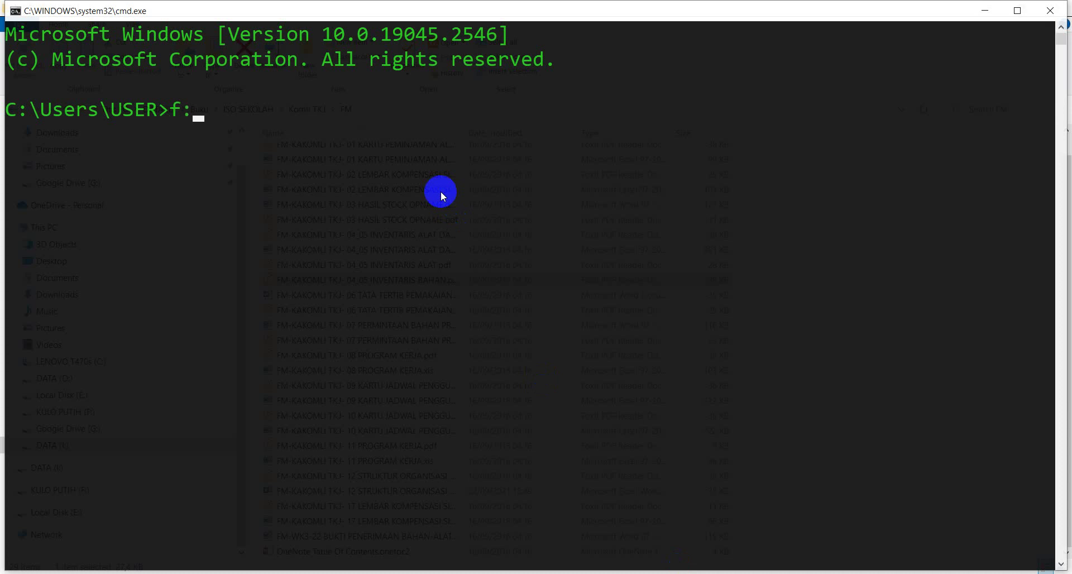
pyautogui.press('super+r')
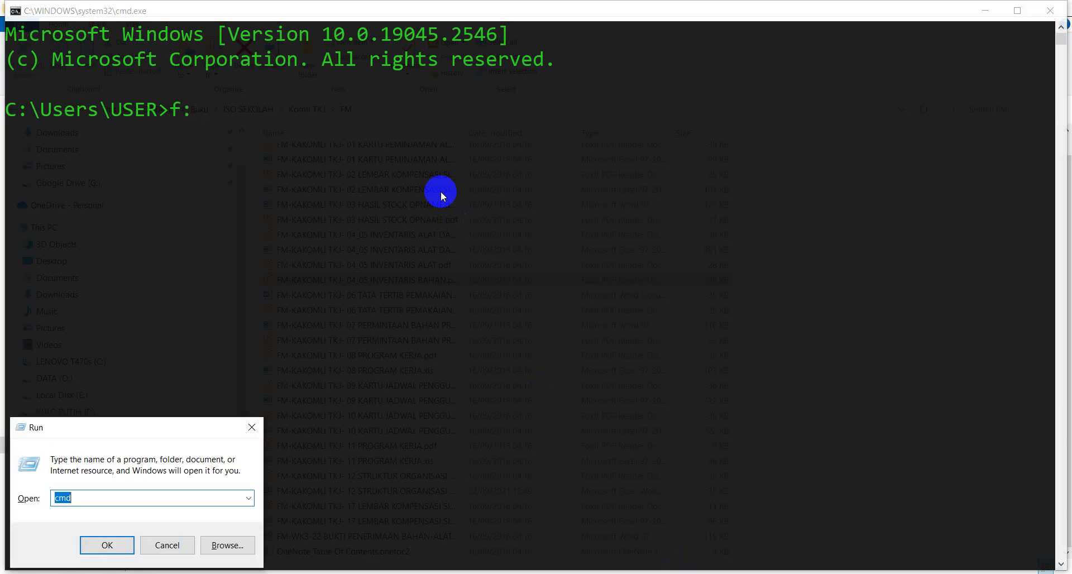
pyautogui.press('Return')
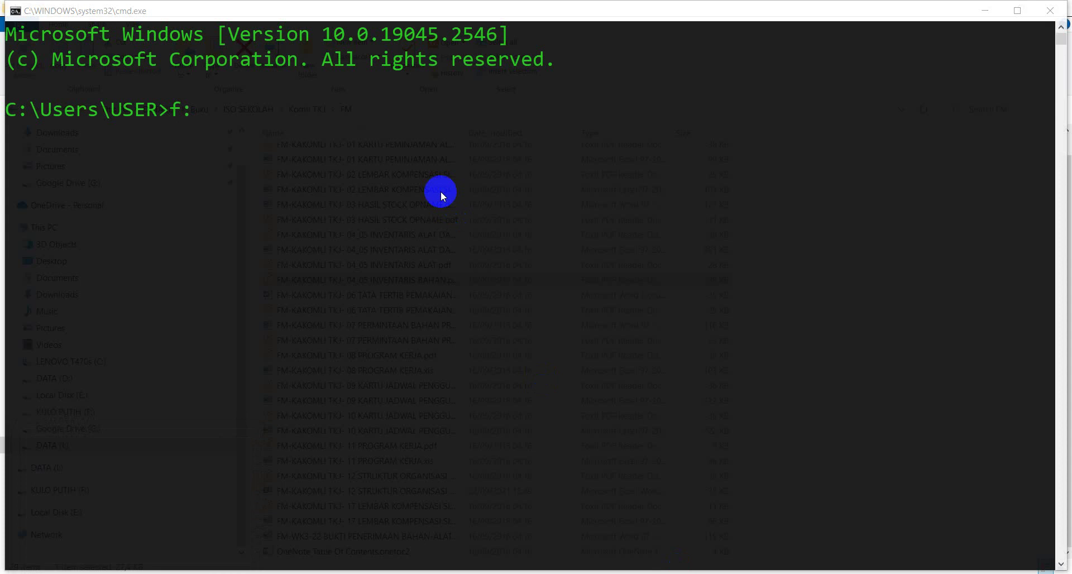
pyautogui.press('Return')
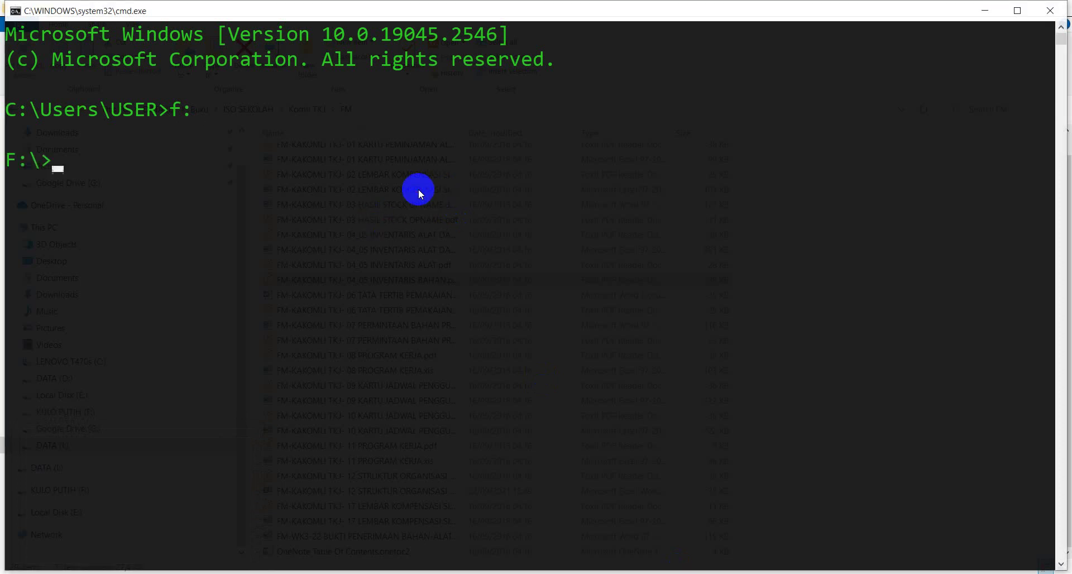
# Step: Enter the blank-named folder using cd " " and open it in File Explorer with start
pyautogui.write('cd " "')
pyautogui.press('Return')
pyautogui.write('start.')
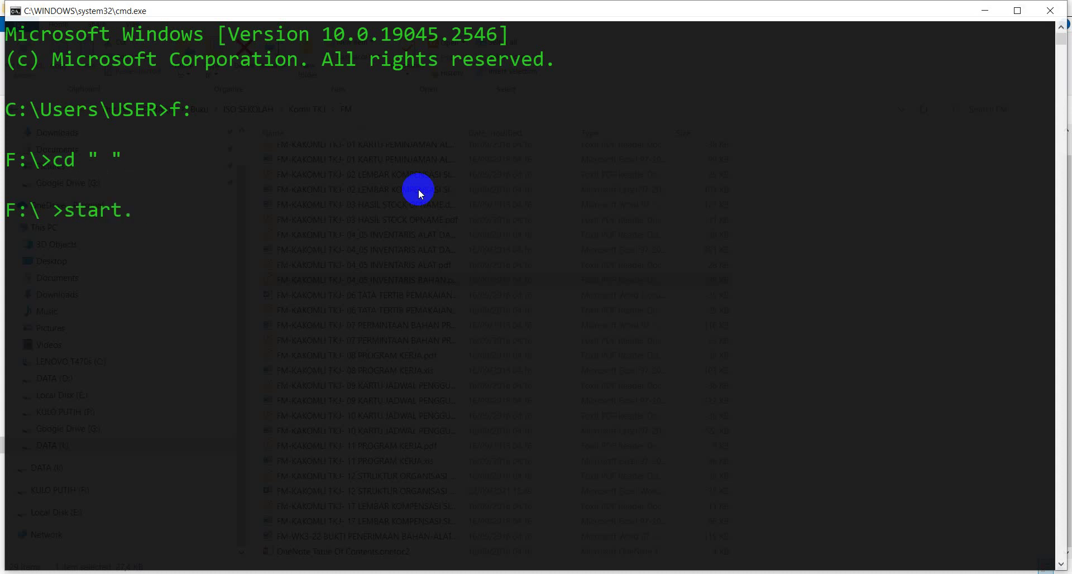
pyautogui.press('Return')
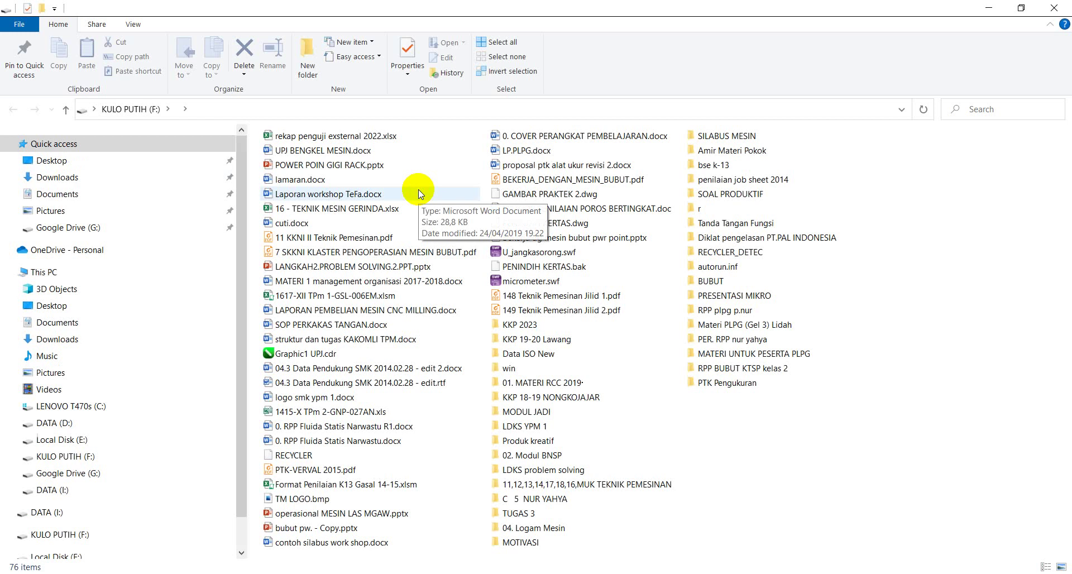
# Step: Move everything from the blank-named folder to the root of KULO PUTIH (F:) and put the folder windows away
pyautogui.click(676, 417)
pyautogui.hotkey('ctrl', 'a')
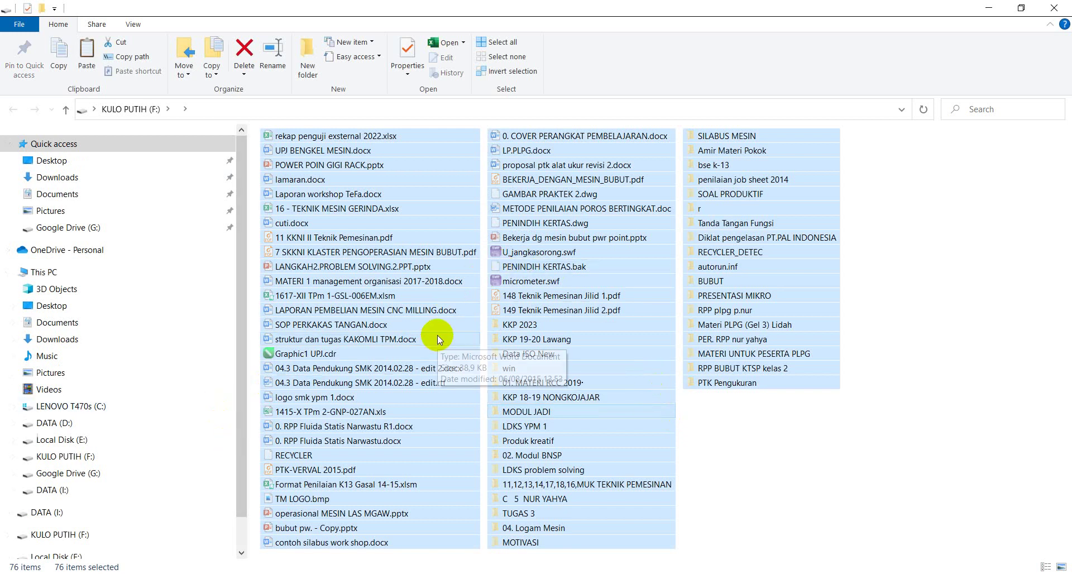
pyautogui.press('super+e')
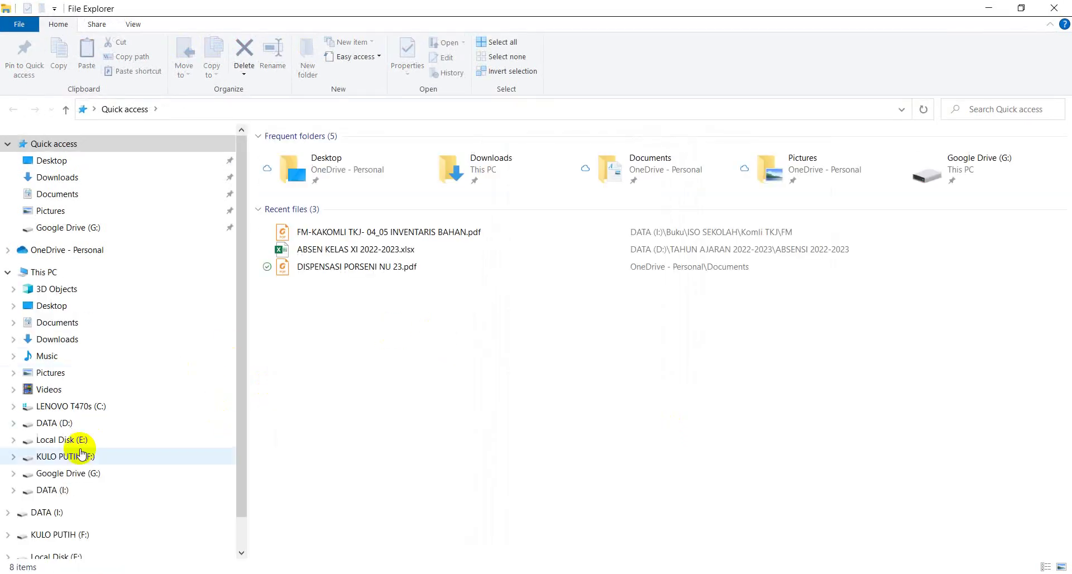
pyautogui.click(68, 536)
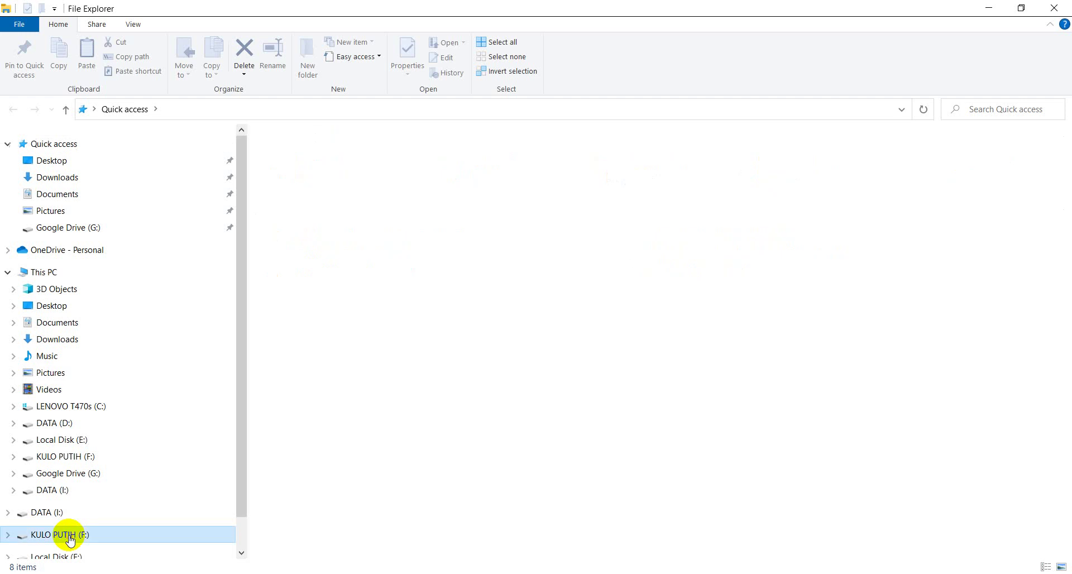
pyautogui.click(830, 384)
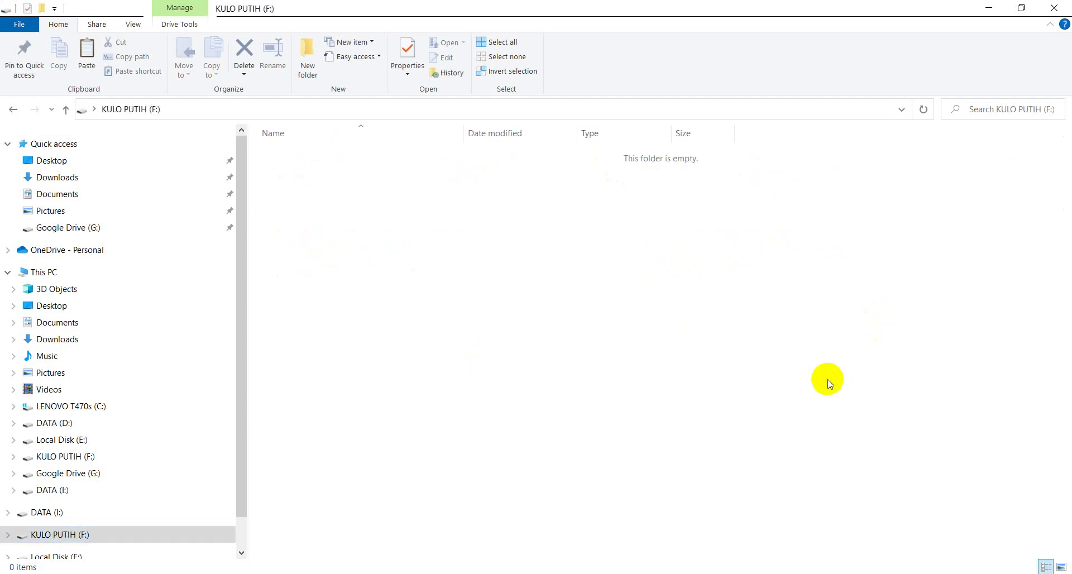
pyautogui.hotkey('ctrl', 'v')
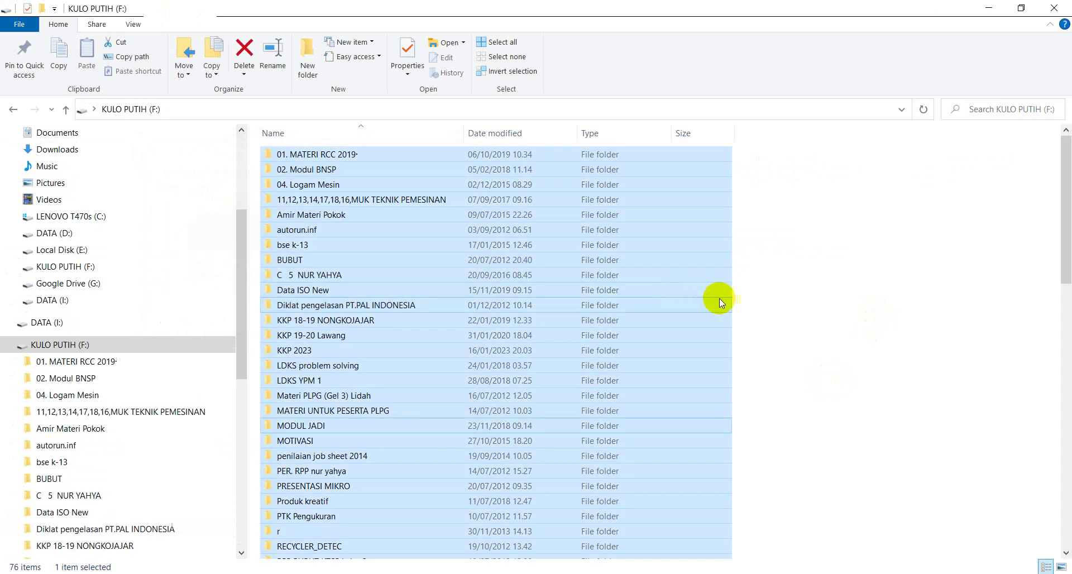
pyautogui.click(839, 262)
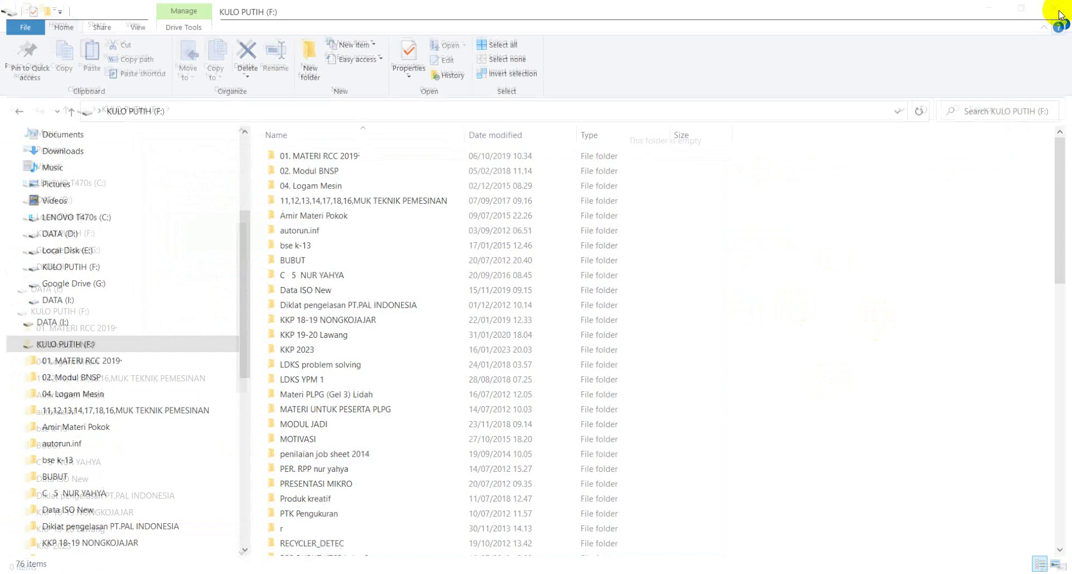
pyautogui.click(986, 9)
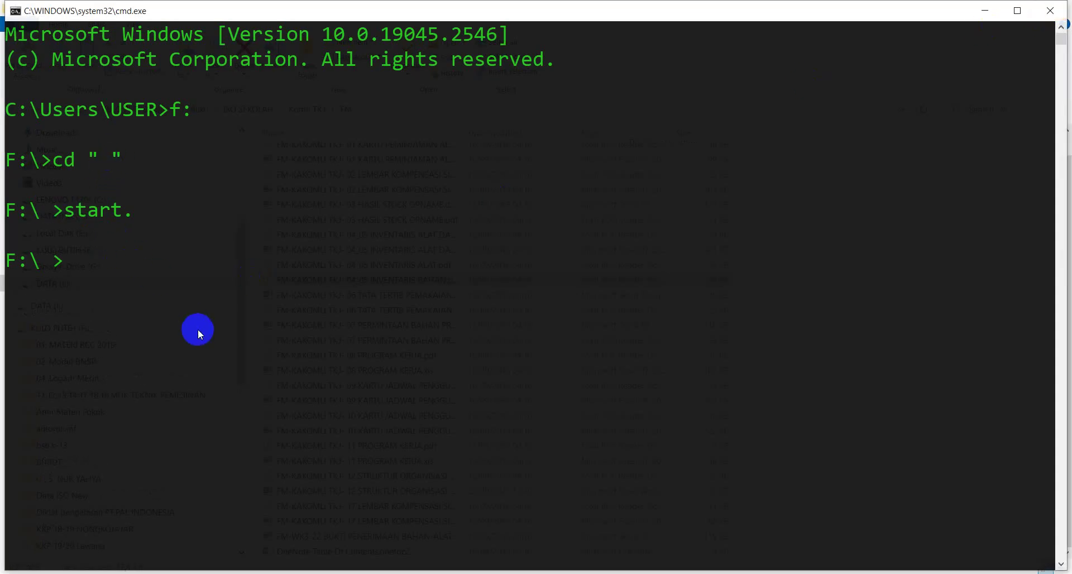
# Step: Switch the Command Prompt to c: and back to f:, and go up to the drive root with cd.
pyautogui.write('c:')
pyautogui.press('Return')
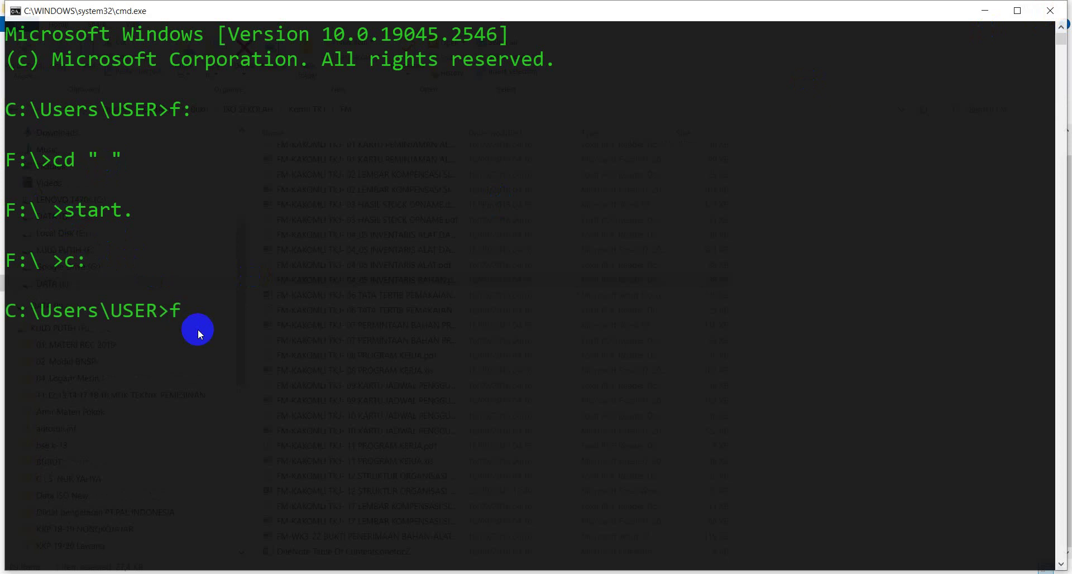
pyautogui.write('f:')
pyautogui.press('Return')
pyautogui.write('cd..')
pyautogui.press('Return')
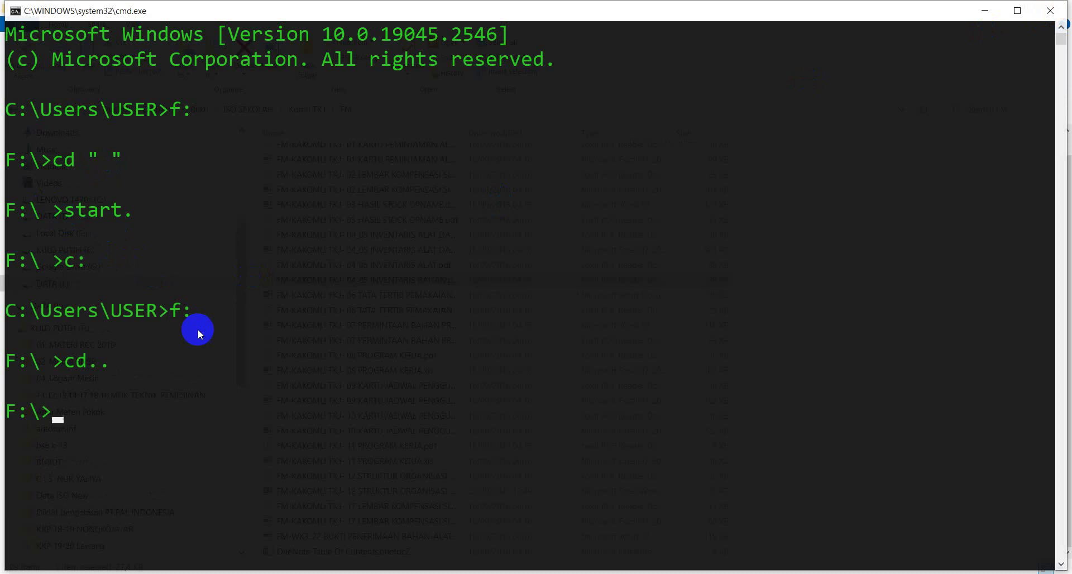
# Step: Try to delete the blank-named folder with rm " " and clear the screen using cls
pyautogui.write('rm " "')
pyautogui.press('Return')
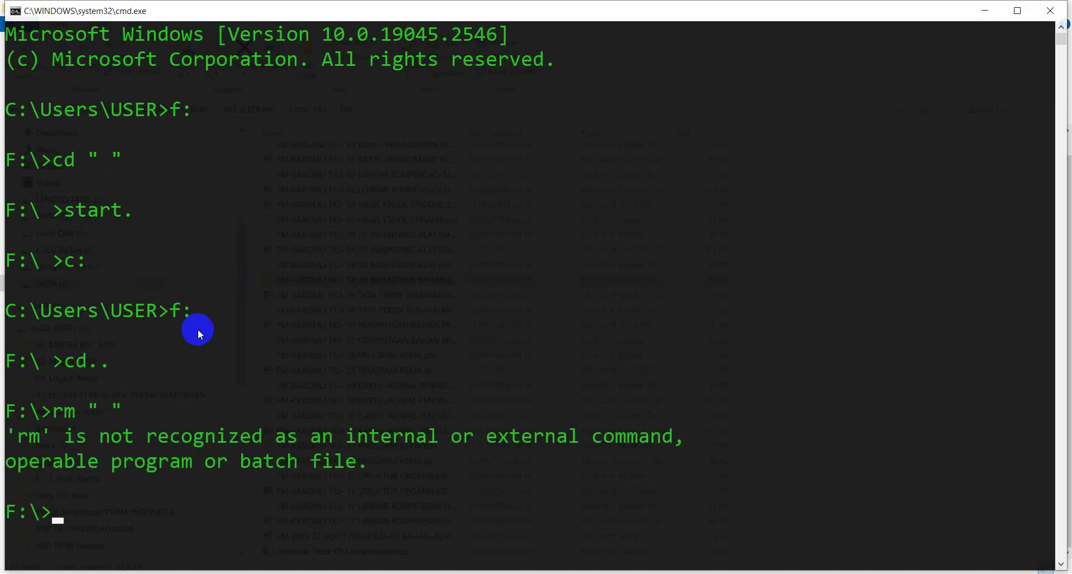
pyautogui.write('cls')
pyautogui.press('Return')
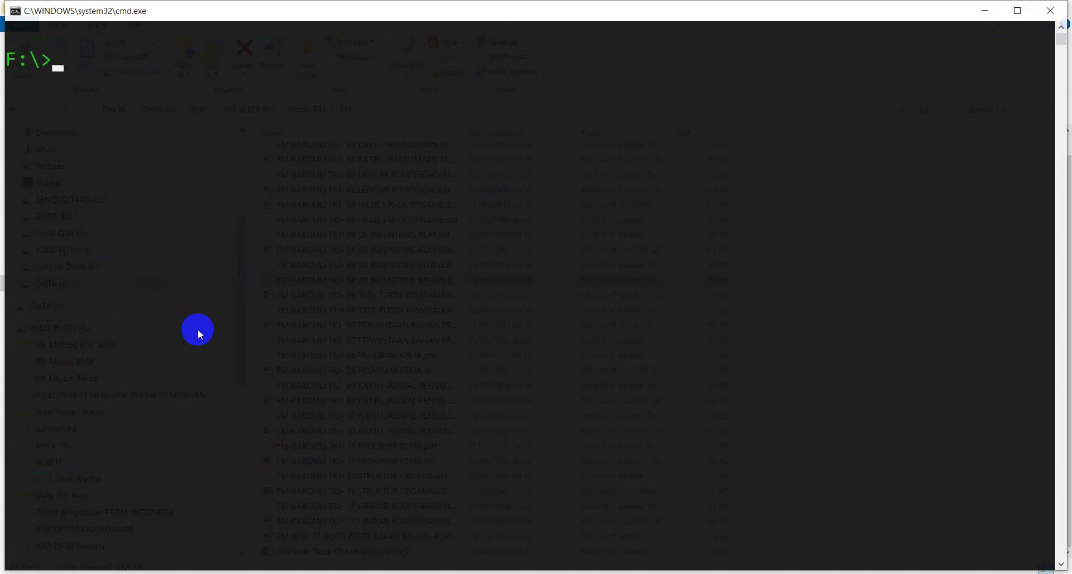
# Step: Try to remove the blank-named folder with rmdir " " and rm -r " ", and clear the console output
pyautogui.write('rmdir')
pyautogui.press('Return')
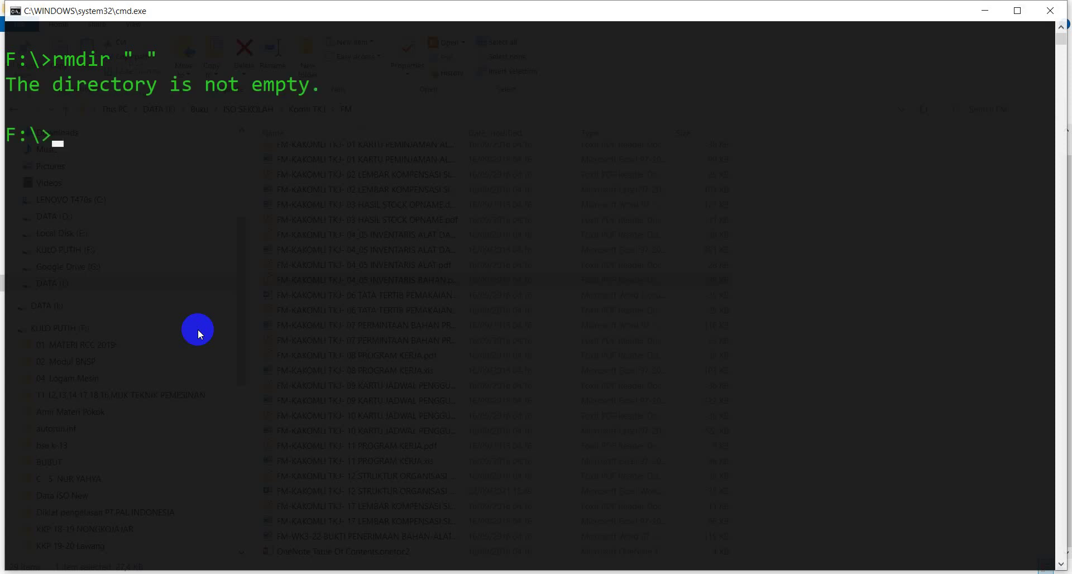
pyautogui.write('rm -r " "')
pyautogui.press('Return')
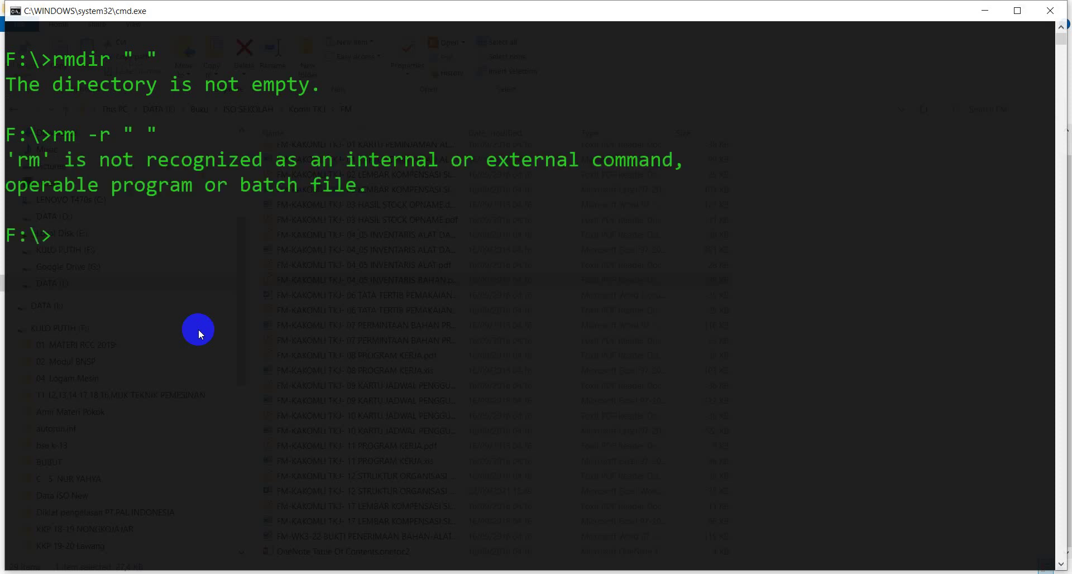
pyautogui.click(116, 260)
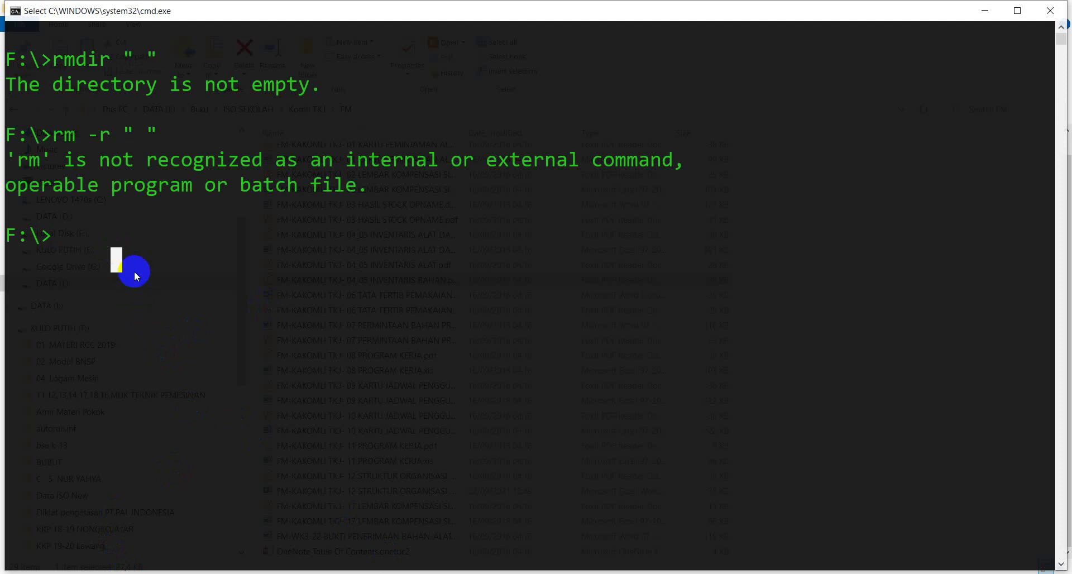
pyautogui.write('clds')
pyautogui.press('Return')
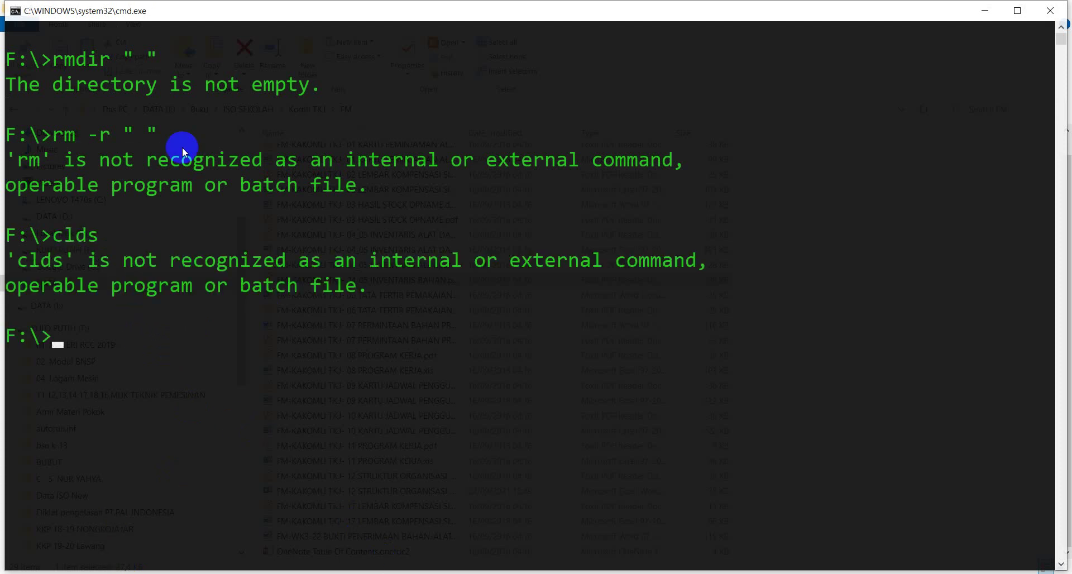
pyautogui.write('clds')
pyautogui.press('Return')
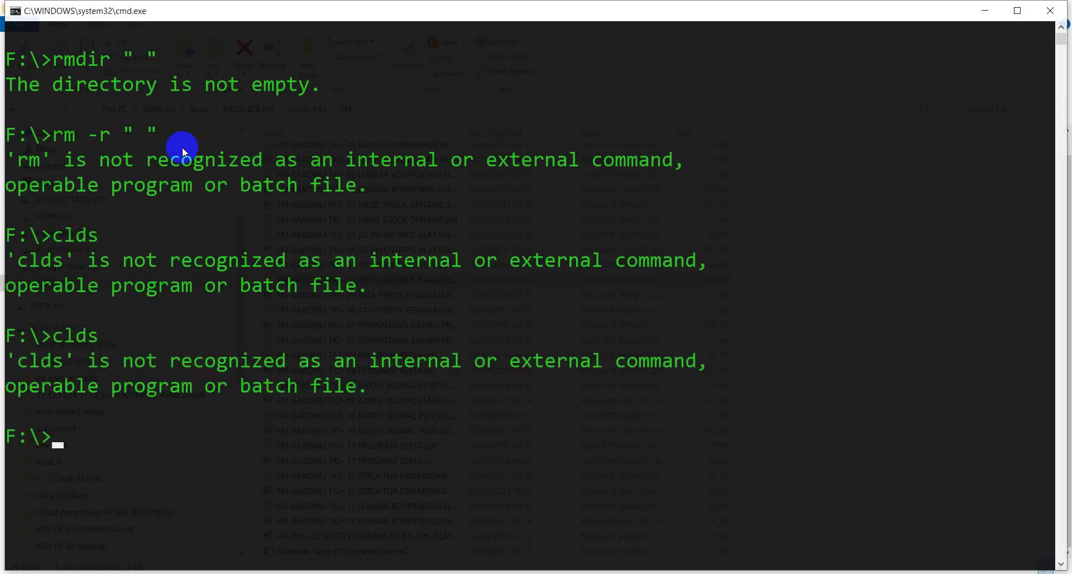
pyautogui.write('cls')
pyautogui.press('Return')
# Step: Remove the system, hidden, read-only and archive attributes from the blank-named folder with attrib -s -h -r -a " "
pyautogui.write('attr')
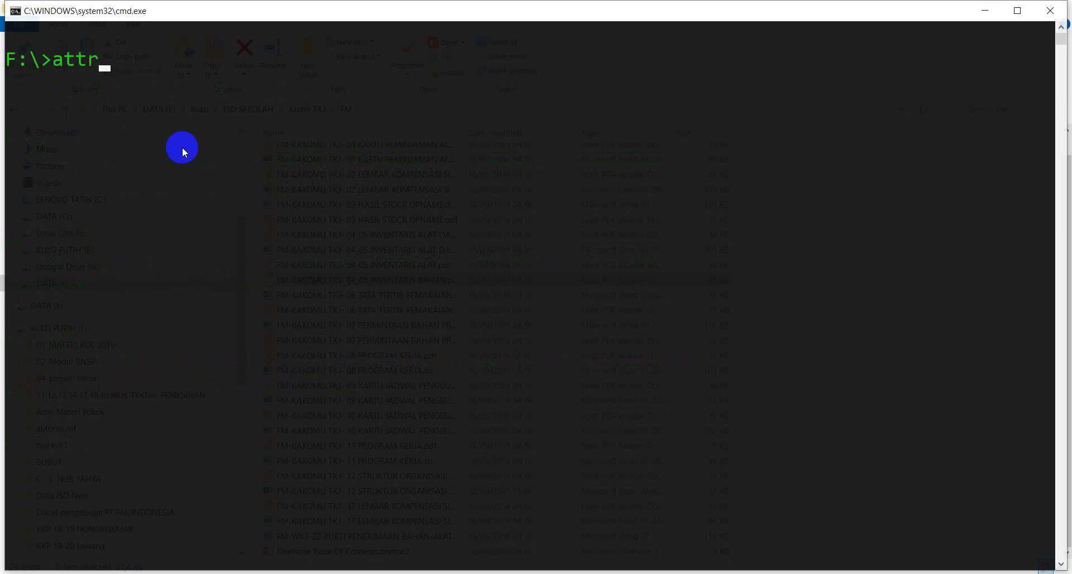
pyautogui.write('ib -s -h -r -a " "')
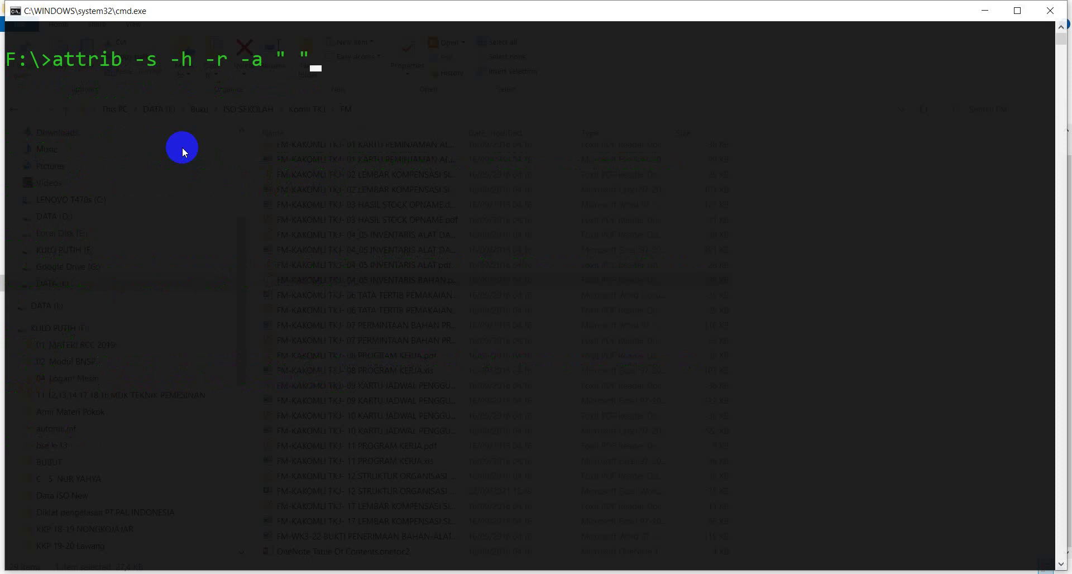
pyautogui.press('Return')
# Step: Try again to remove the blank-named folder using rmdir " " and rm " ", and clear the screen
pyautogui.write('rmdir')
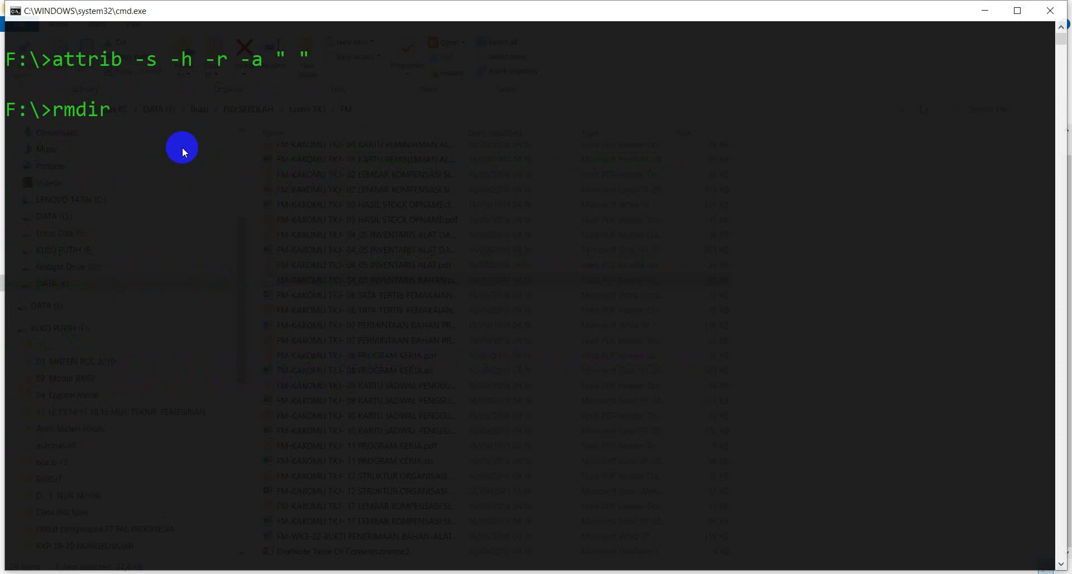
pyautogui.write(' " "')
pyautogui.press('Return')
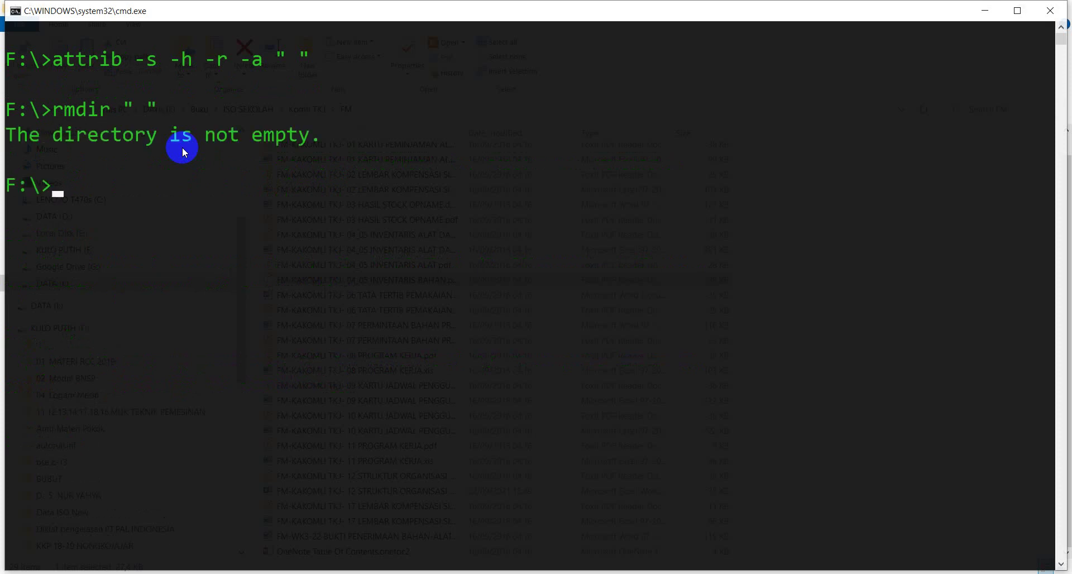
pyautogui.write('rm " "')
pyautogui.press('Return')
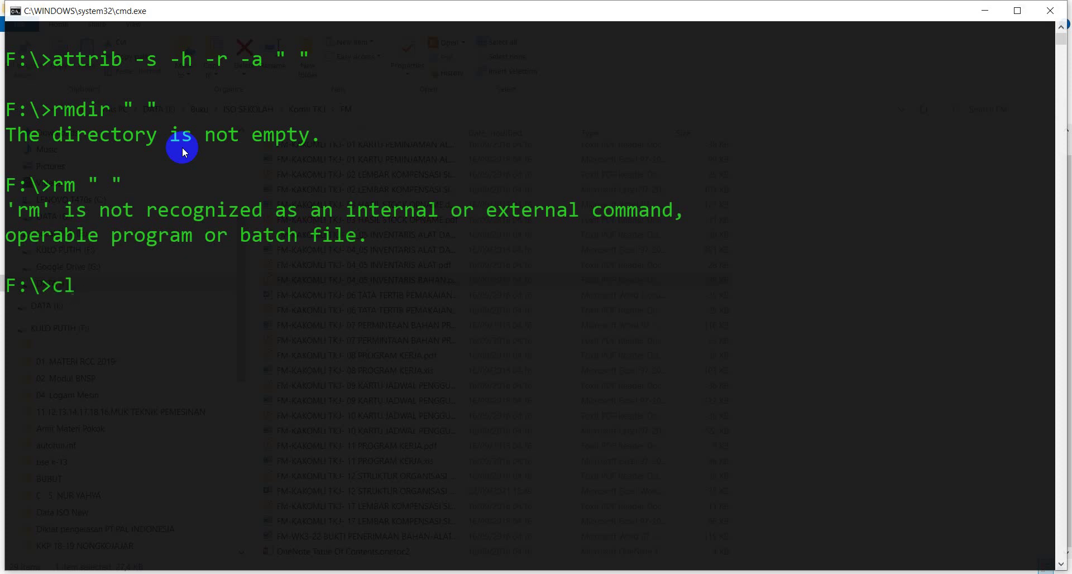
pyautogui.write('s')
pyautogui.press('Return')
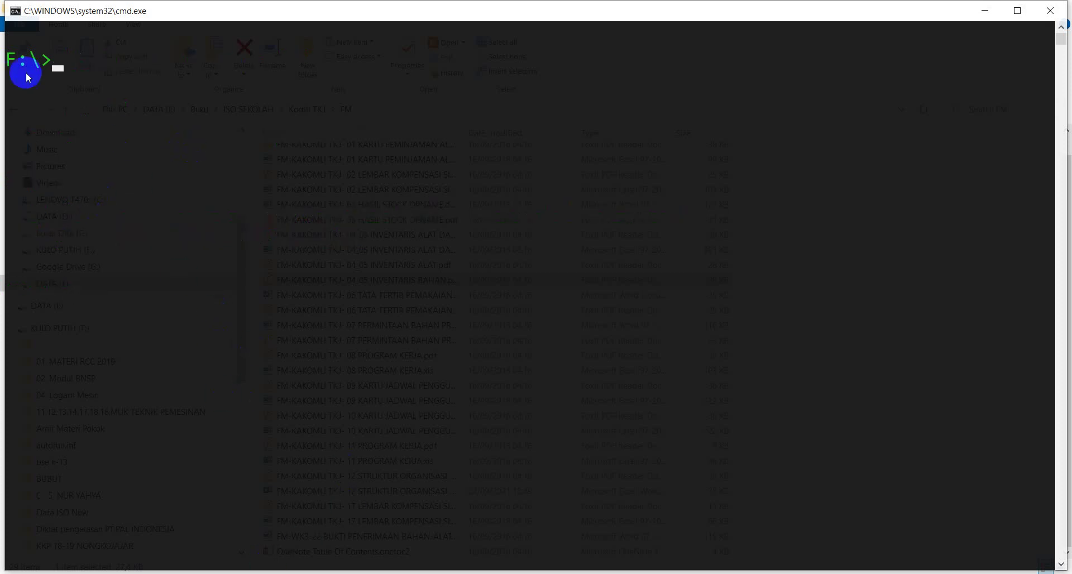
# Step: Close Command Prompt and the FM folder window, and open the KULO PUTIH (F:) drive in a new File Explorer window
pyautogui.click(1051, 16)
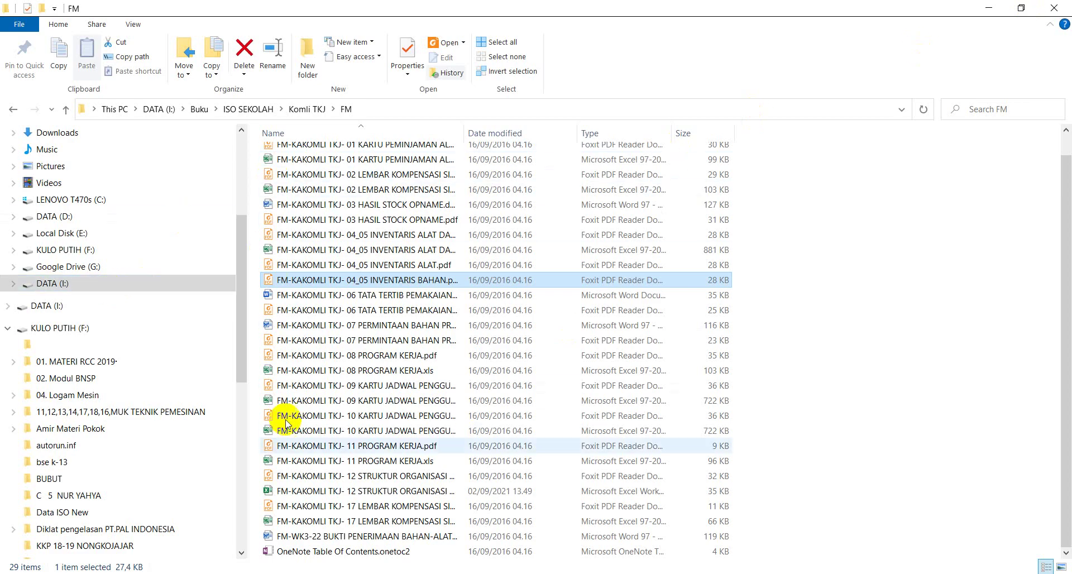
pyautogui.click(1059, 9)
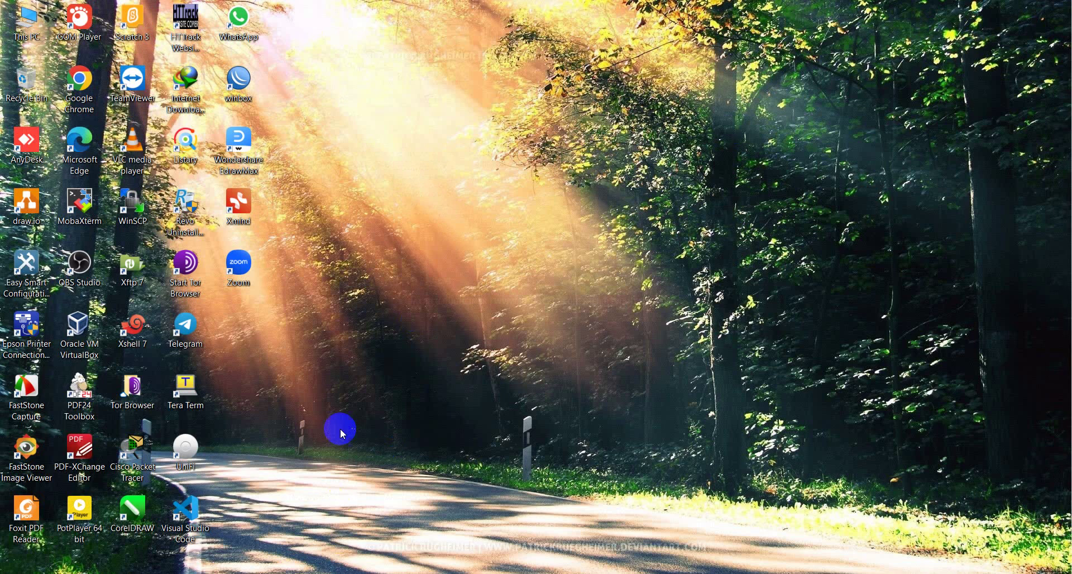
pyautogui.press('super+e')
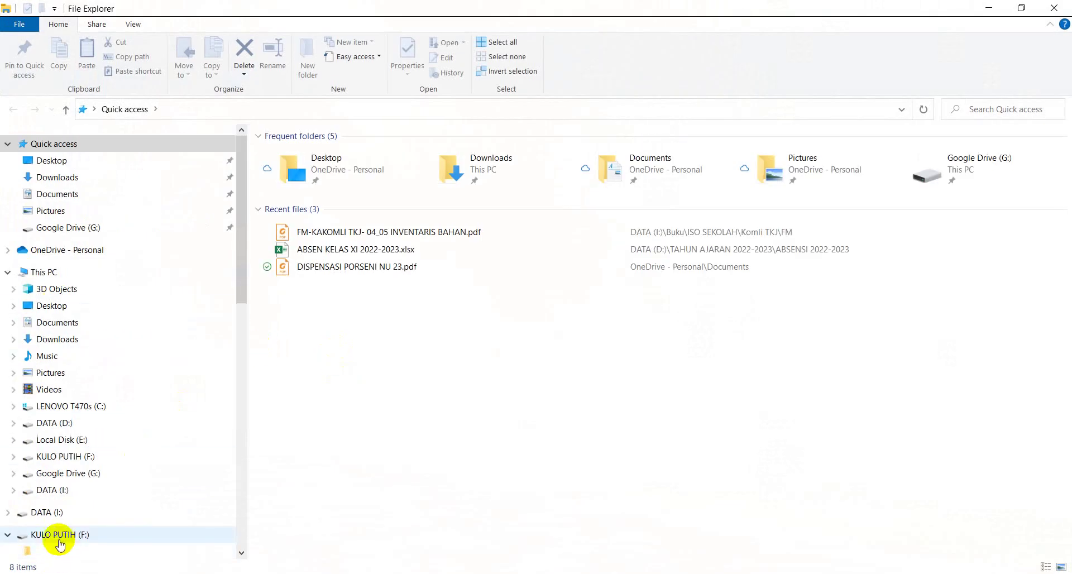
pyautogui.click(59, 538)
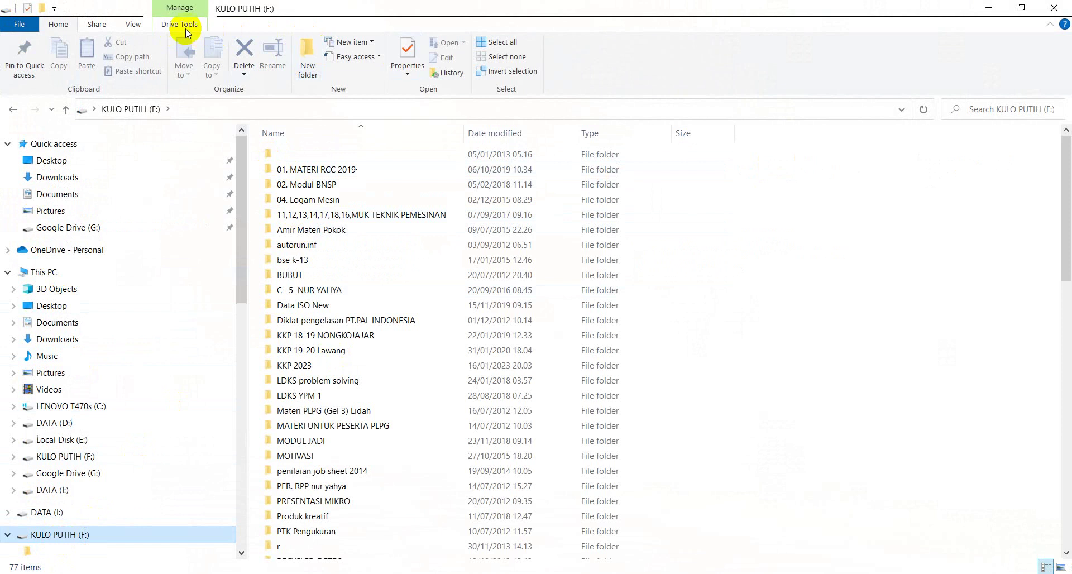
# Step: Permanently delete the blank-named folder from KULO PUTIH (F:), approving the removal of its system files for all current items
pyautogui.click(269, 153)
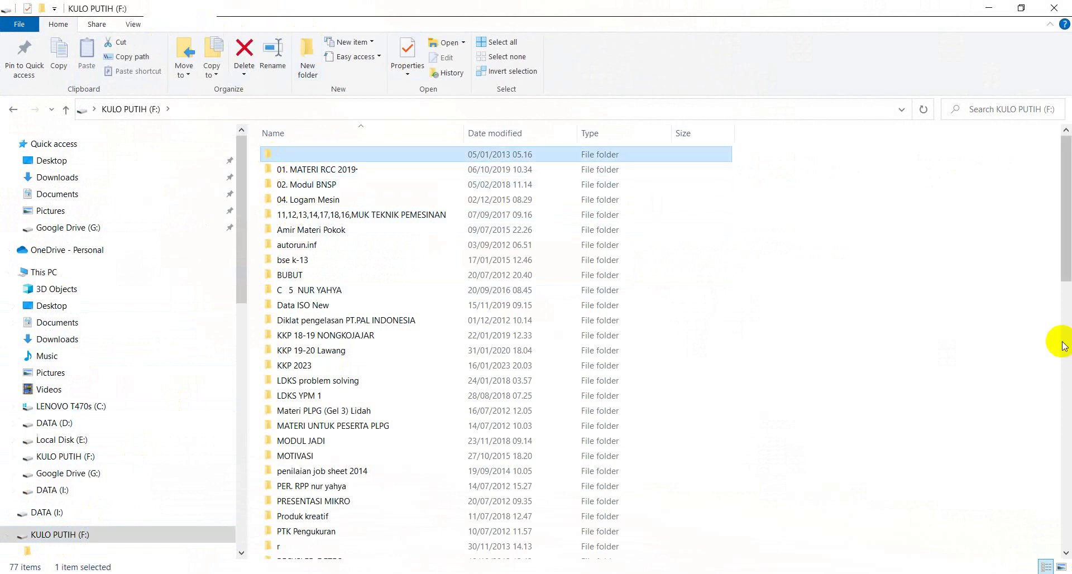
pyautogui.hotkey('shift', 'Delete')
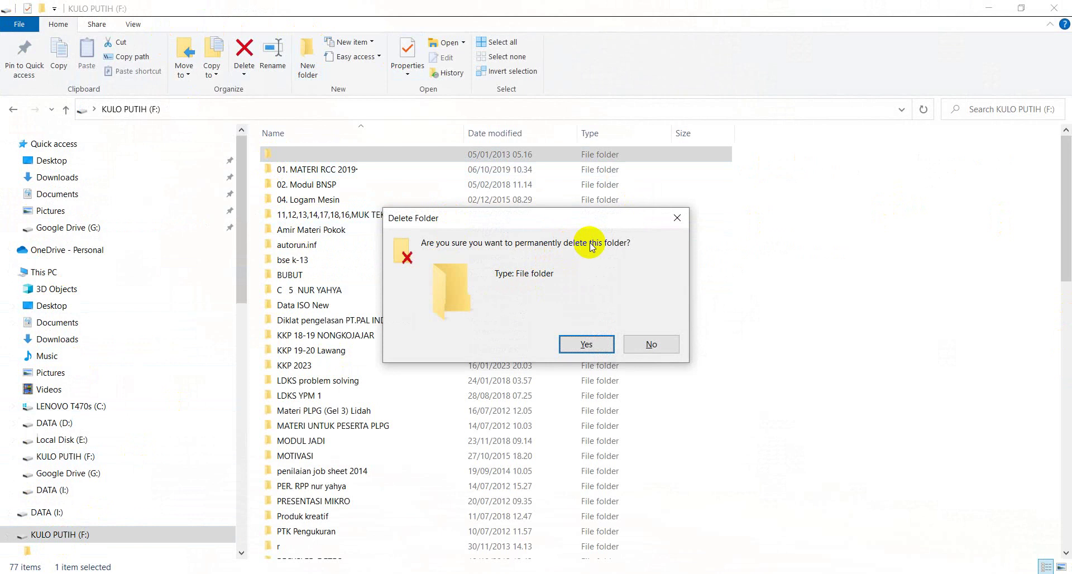
pyautogui.click(586, 344)
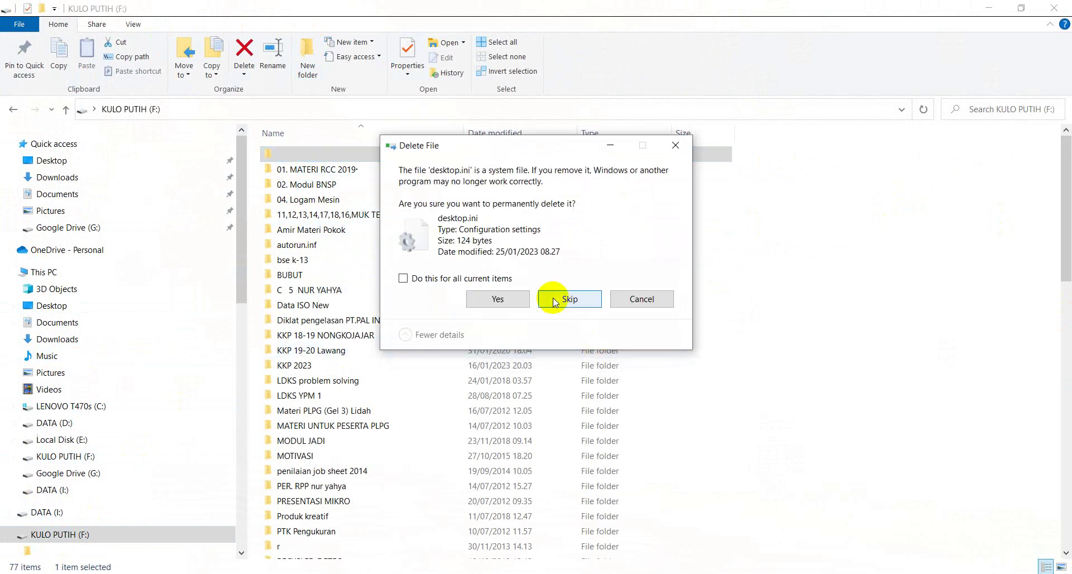
pyautogui.click(455, 278)
pyautogui.click(500, 299)
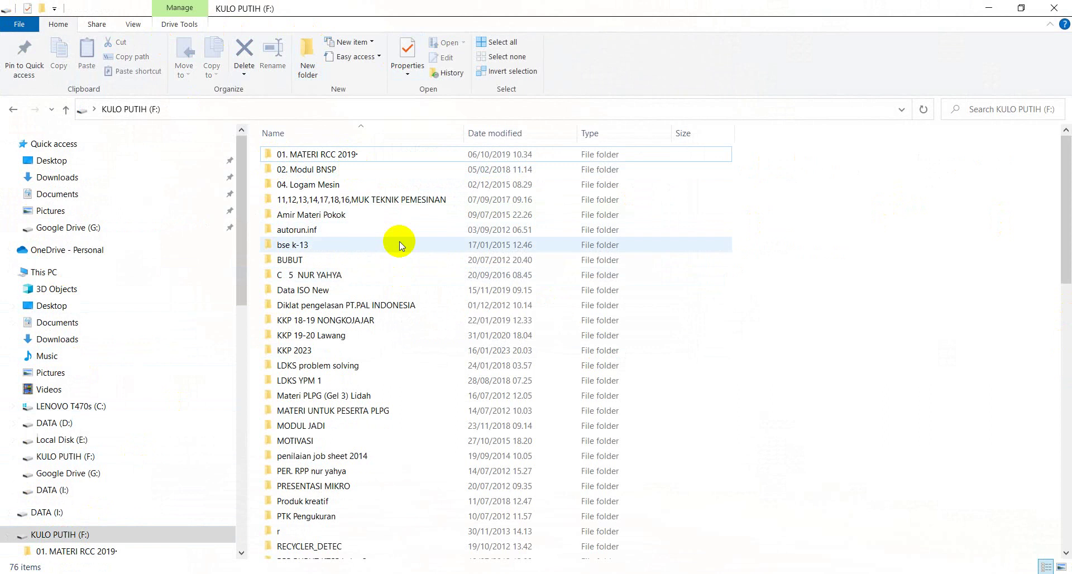
# Step: Look through the remaining files on the drive, check that proposal ptk alat ukur revisi 2.docx opens, and close it
pyautogui.scroll(-1, 375, 296)
pyautogui.scroll(-12, 376, 306)
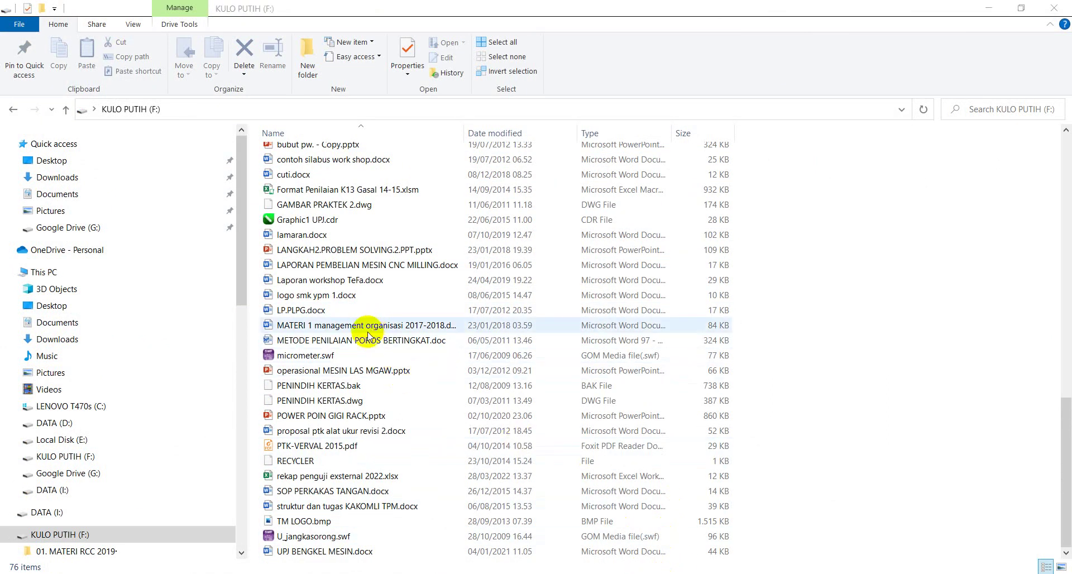
pyautogui.doubleClick(327, 437)
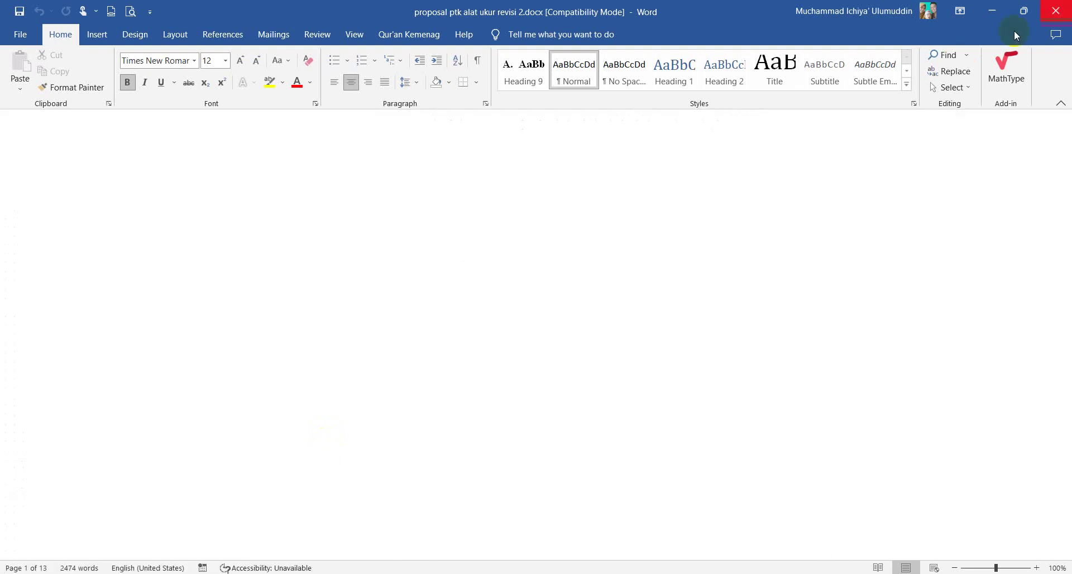
pyautogui.click(1054, 11)
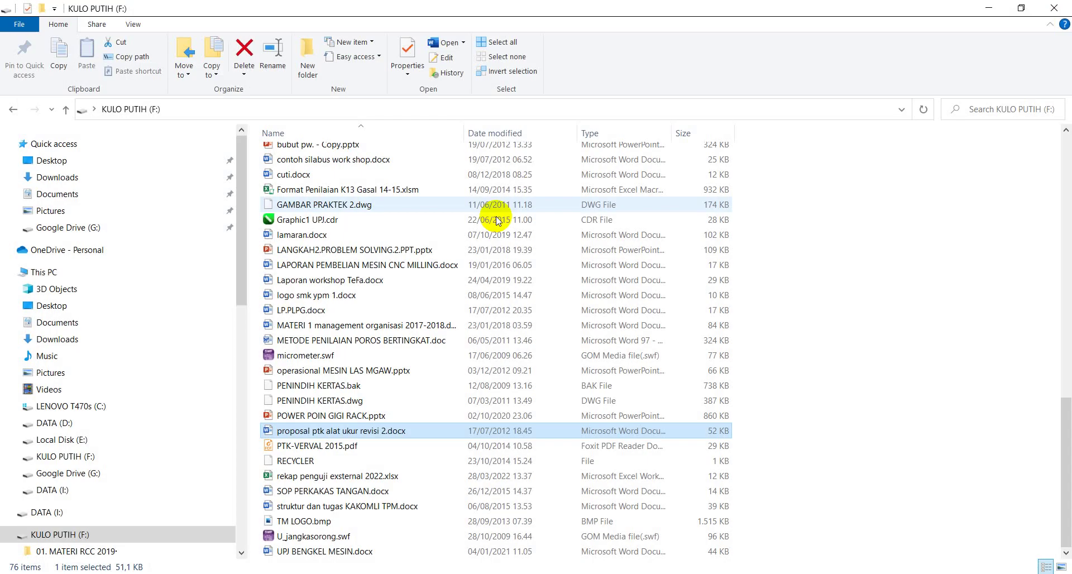
# Step: Go to the KKP 2023 folder and try opening the BERANIKAH ANDA MENJADI PEMIMPIN document
pyautogui.scroll(15, 318, 215)
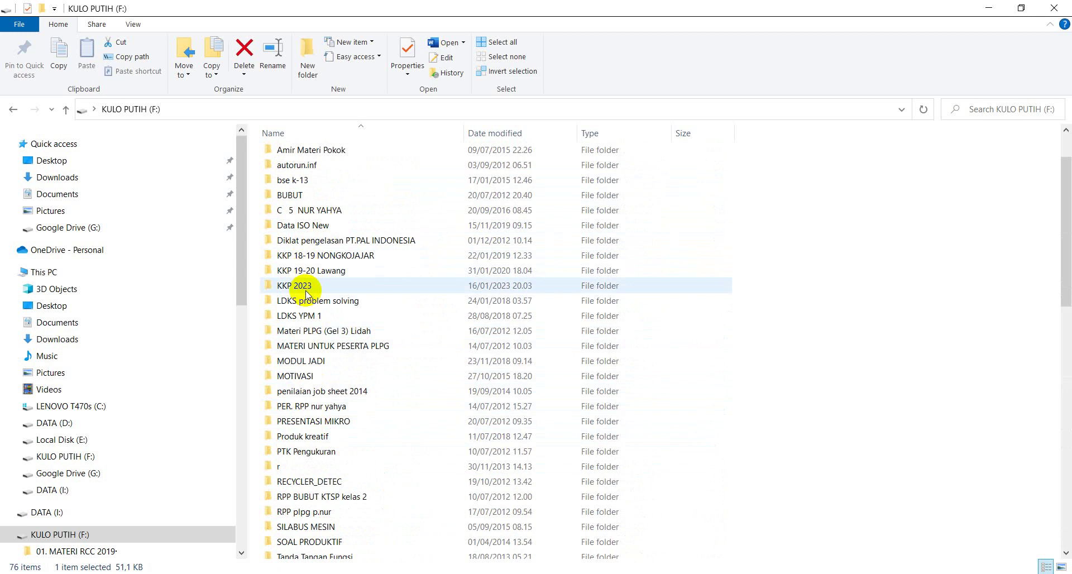
pyautogui.doubleClick(306, 286)
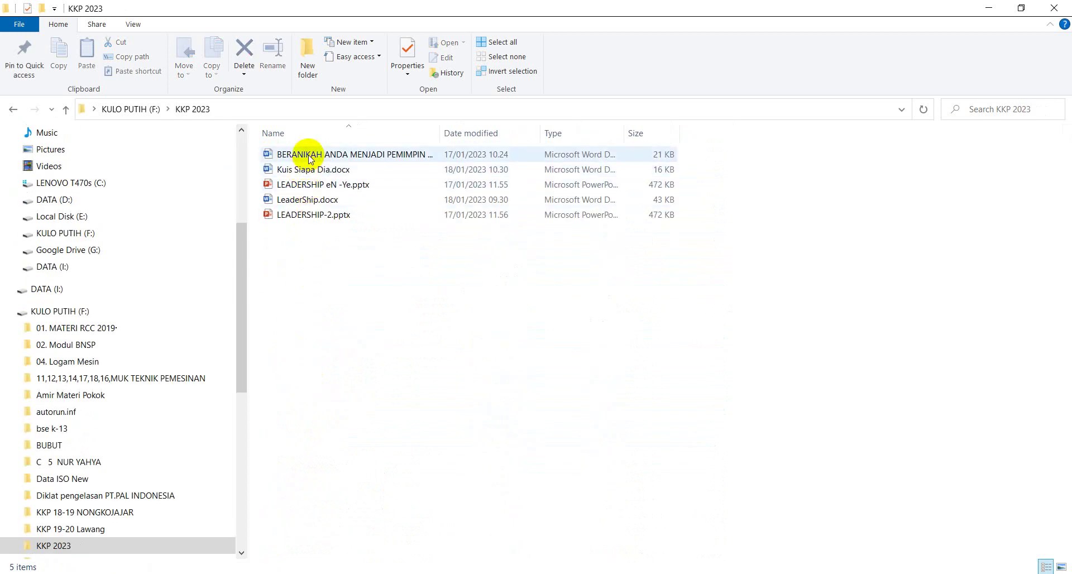
pyautogui.doubleClick(310, 156)
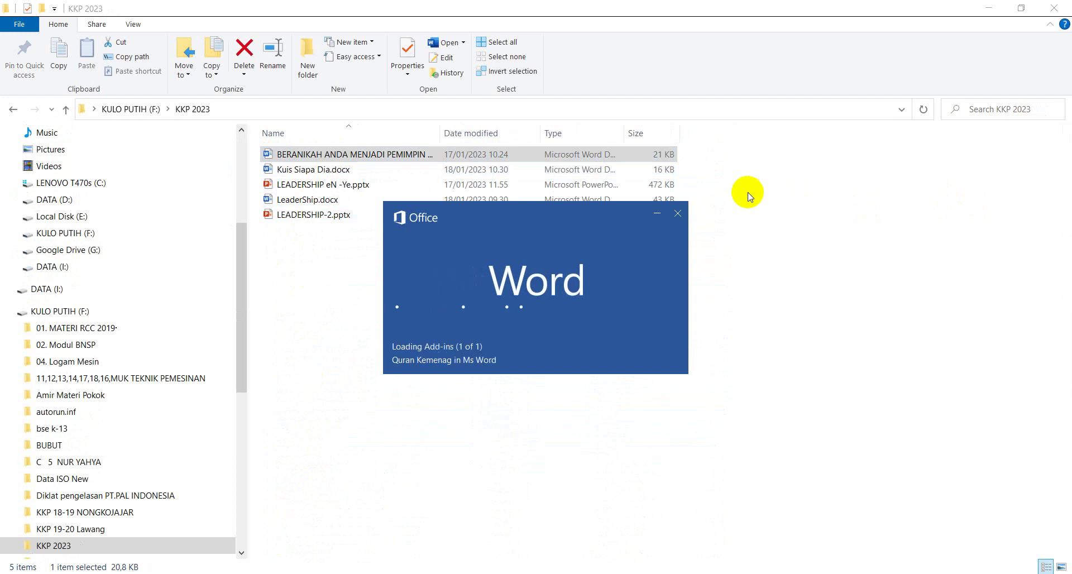
pyautogui.click(677, 213)
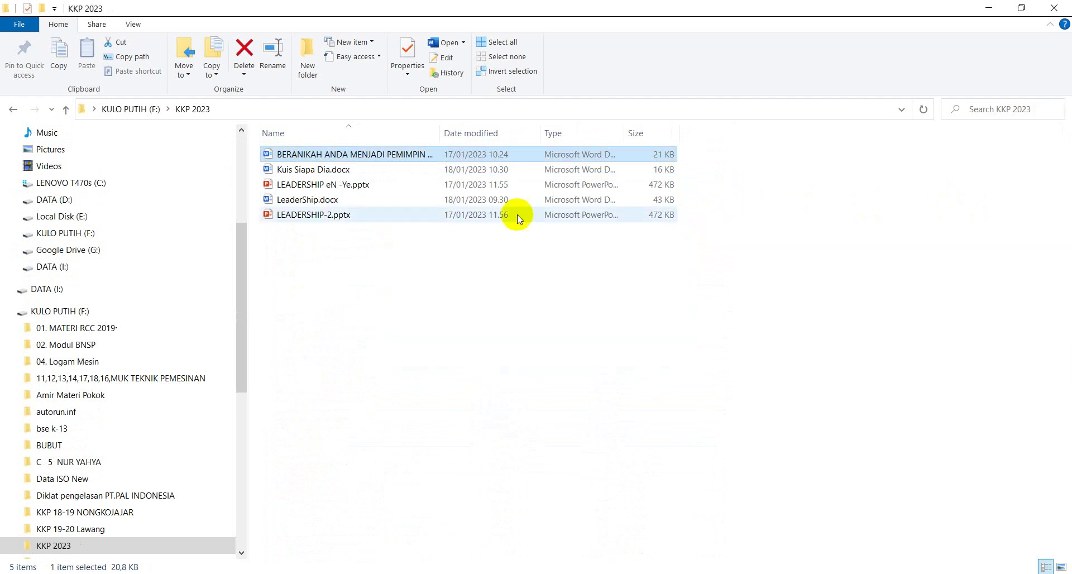
# Step: Open Kuis Siapa Dia.docx from the KKP 2023 folder to check its content, and close the open Word documents
pyautogui.click(333, 173)
pyautogui.doubleClick(333, 173)
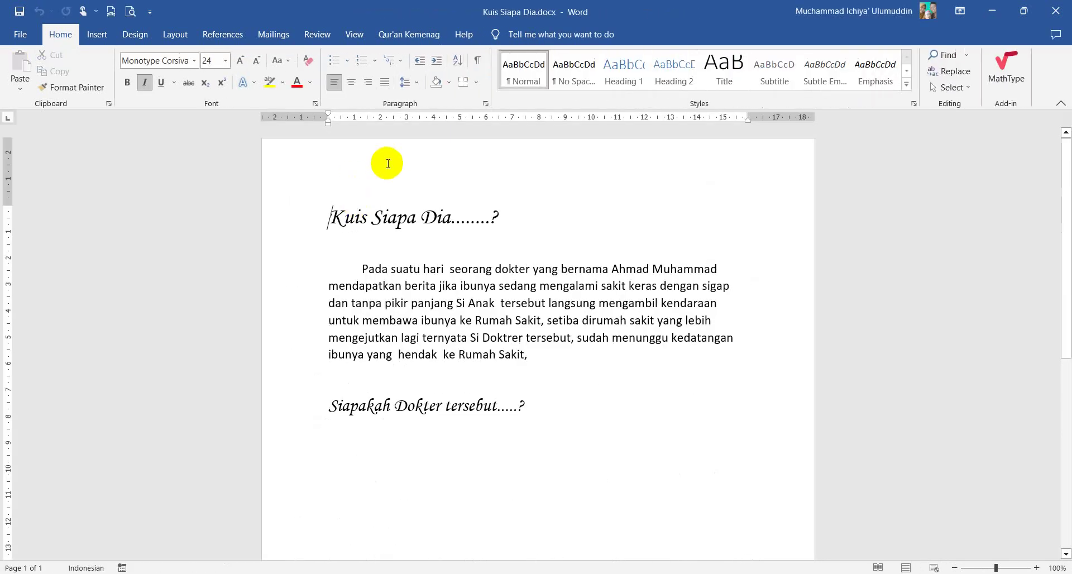
pyautogui.scroll(-4, 386, 343)
pyautogui.scroll(4, 386, 343)
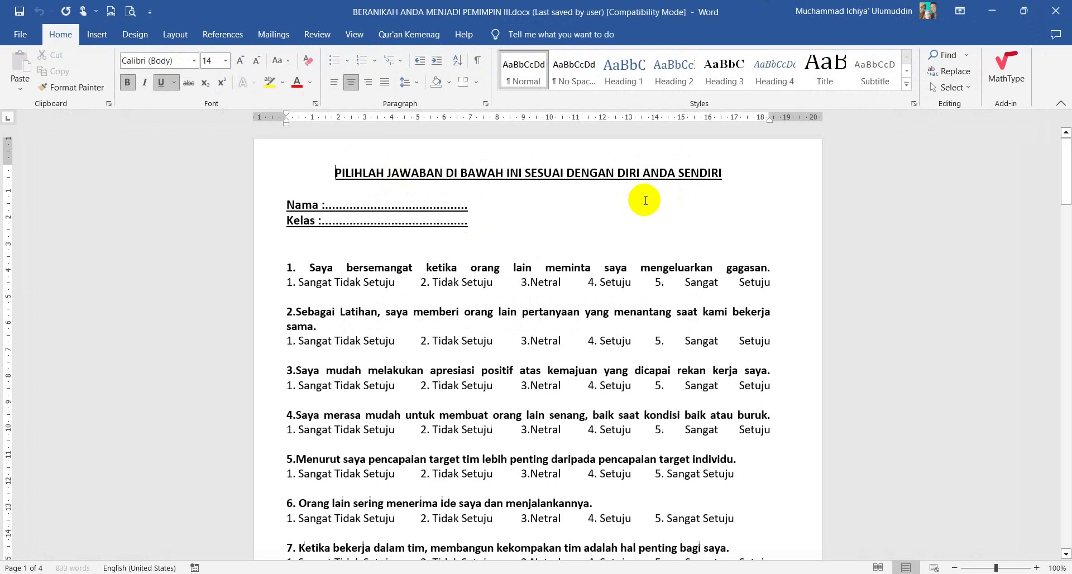
pyautogui.click(1054, 11)
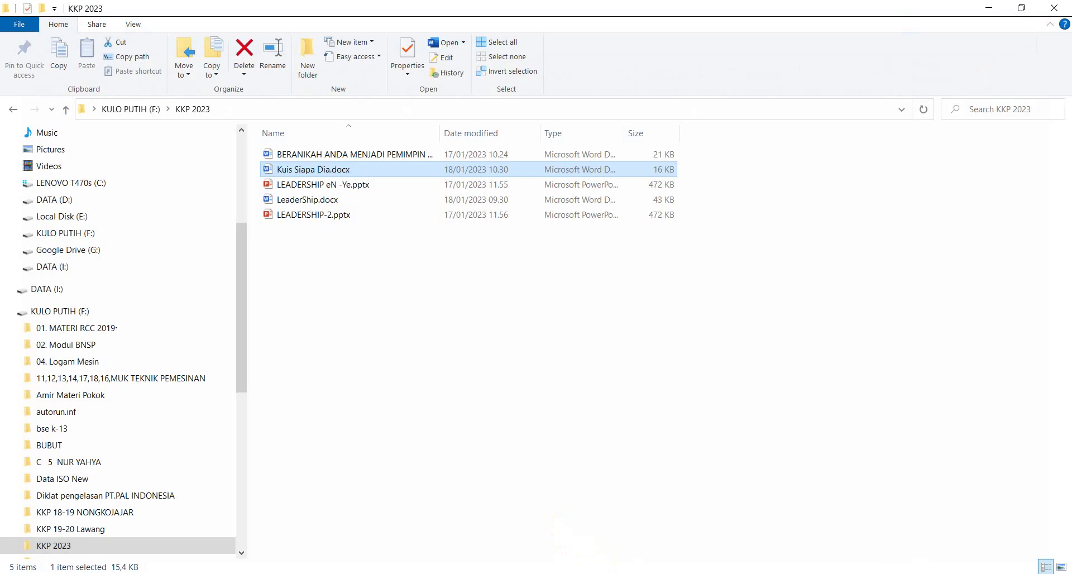
pyautogui.click(547, 507)
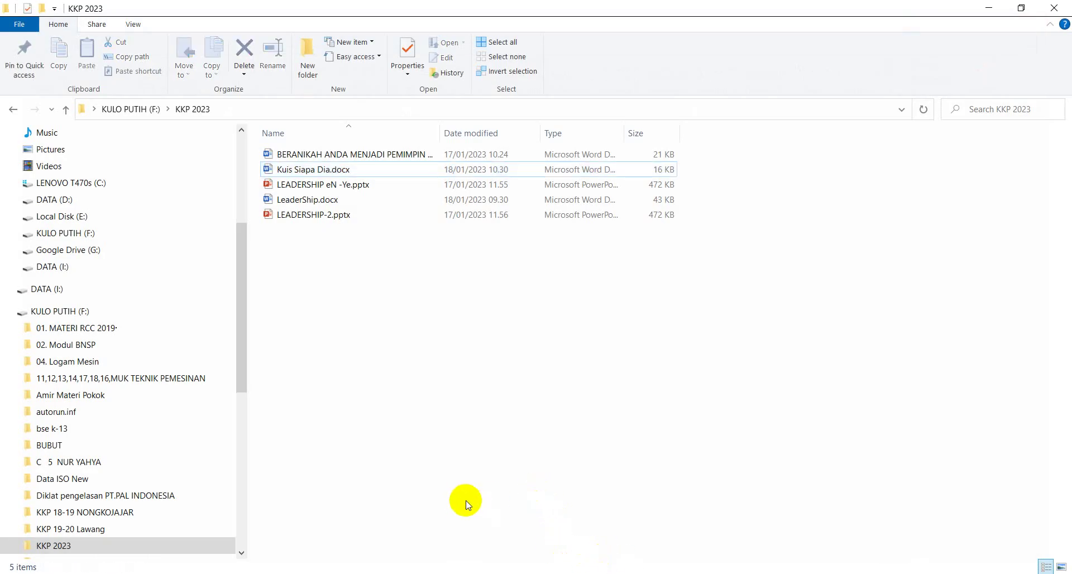
# Step: Launch Command Prompt with cmd, switch to drive F:, and check which folder name cd " completes to first
pyautogui.press('super+r')
pyautogui.write('cmd')
pyautogui.press('Return')
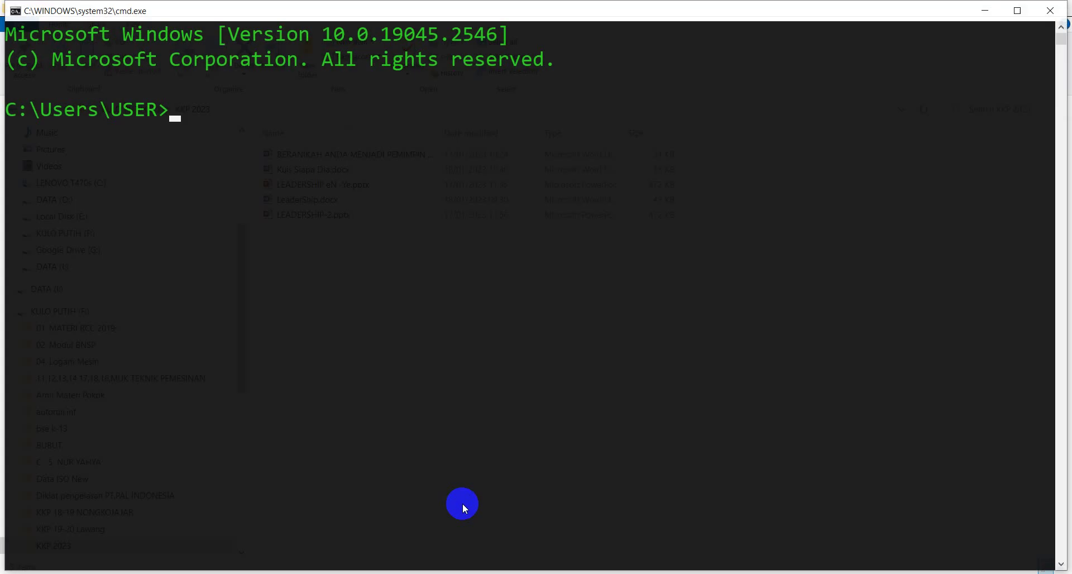
pyautogui.hotkey('alt', 'F4')
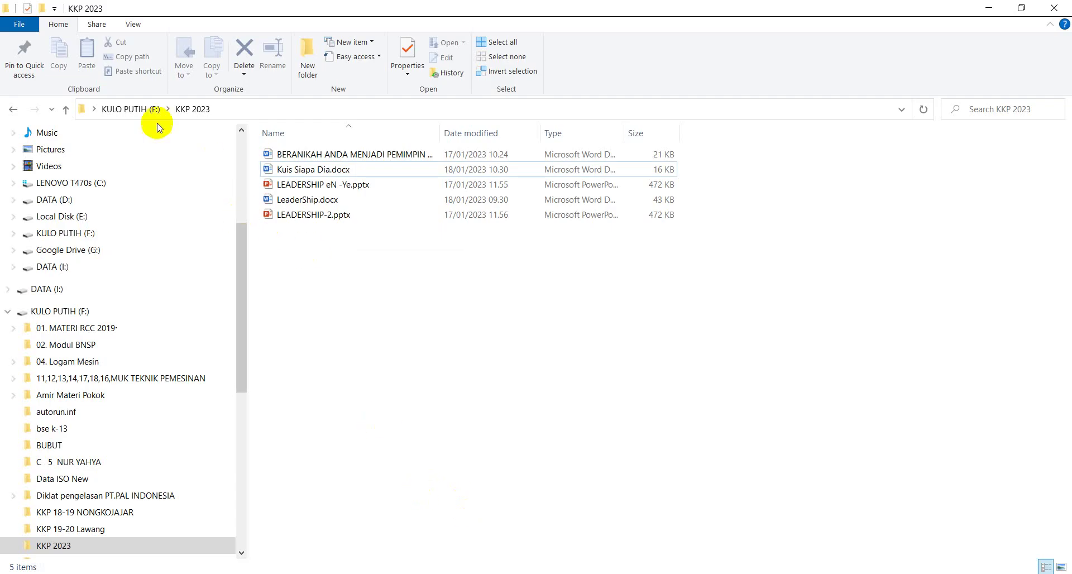
pyautogui.hotkey('alt', 'Tab')
pyautogui.write('f')
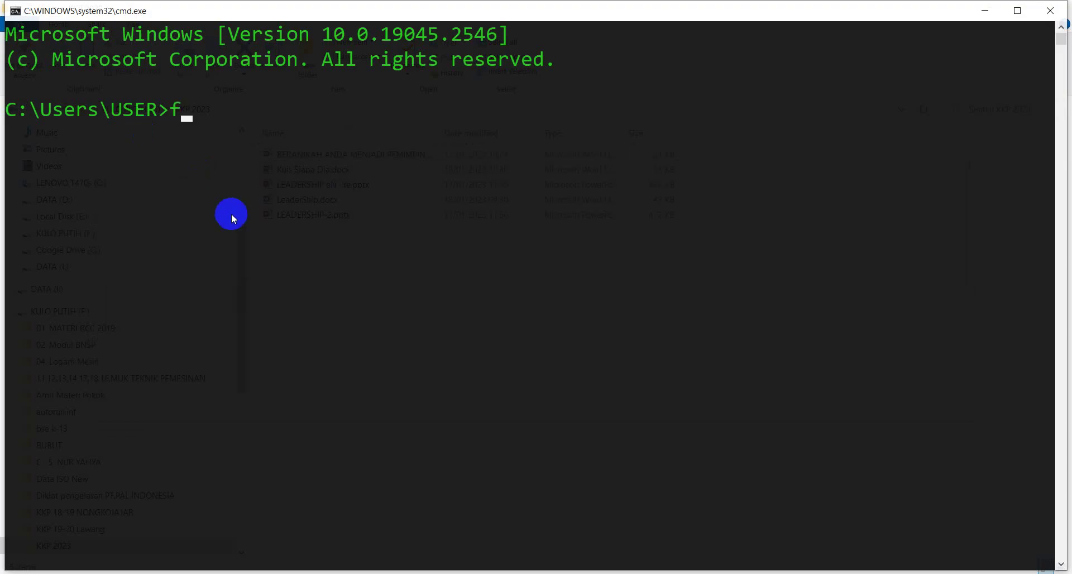
pyautogui.write(':')
pyautogui.press('Return')
pyautogui.write('cd "')
pyautogui.press('Tab')
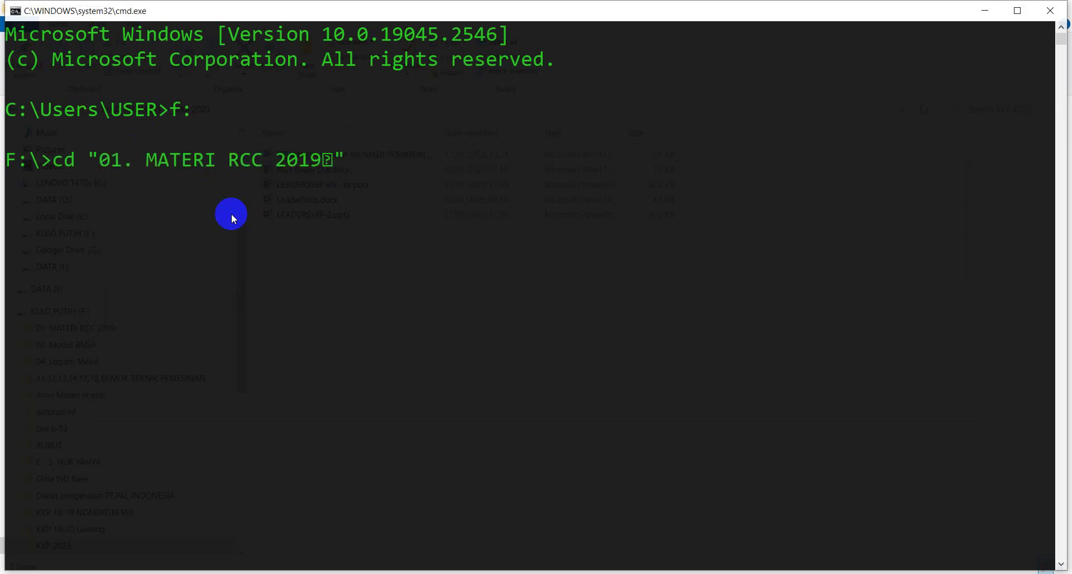
# Step: Clear the unexecuted cd command, and close Command Prompt and the KKP 2023 folder window
pyautogui.press('BackSpace')
pyautogui.press('BackSpace')
pyautogui.press('BackSpace')
pyautogui.press('BackSpace')
pyautogui.press('BackSpace')
pyautogui.press('BackSpace')
pyautogui.press('BackSpace')
pyautogui.press('BackSpace')
pyautogui.press('BackSpace')
pyautogui.press('BackSpace')
pyautogui.press('BackSpace')
pyautogui.press('BackSpace')
pyautogui.press('BackSpace')
pyautogui.press('BackSpace')
pyautogui.press('BackSpace')
pyautogui.press('BackSpace')
pyautogui.press('BackSpace')
pyautogui.press('BackSpace')
pyautogui.press('BackSpace')
pyautogui.press('BackSpace')
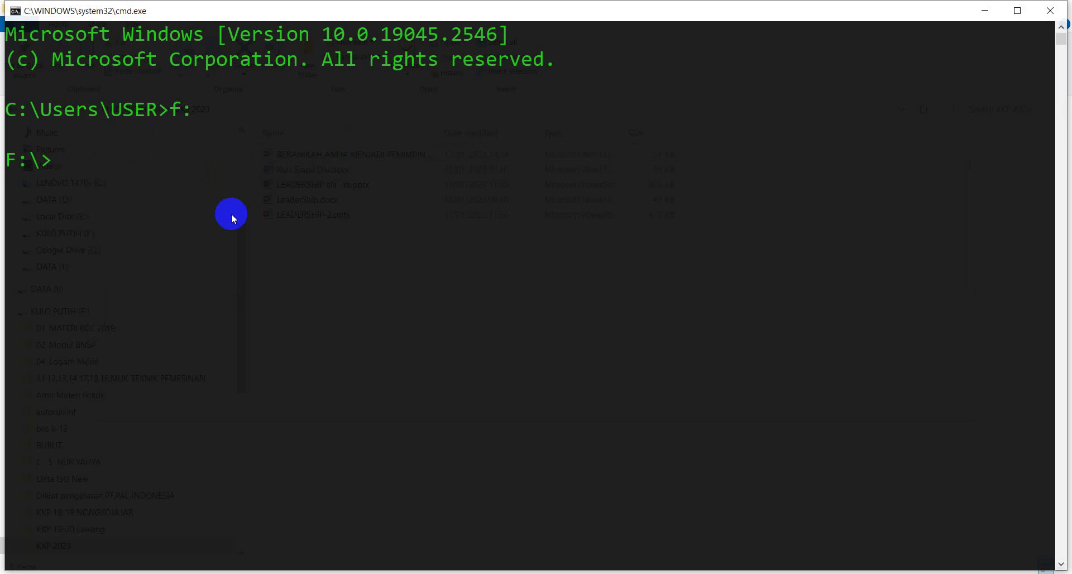
pyautogui.hotkey('alt', 'F4')
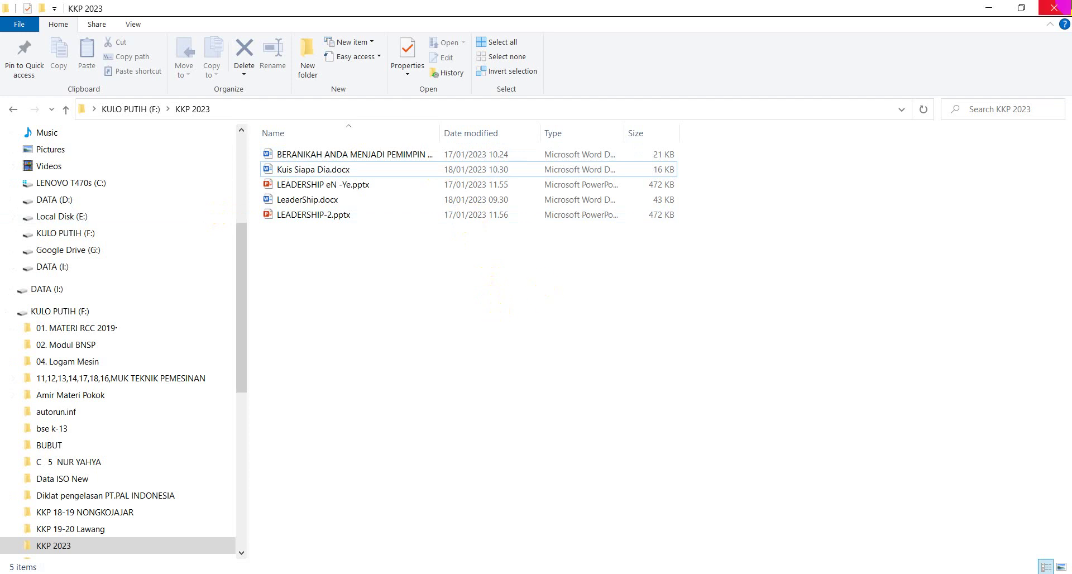
pyautogui.click(1053, 8)
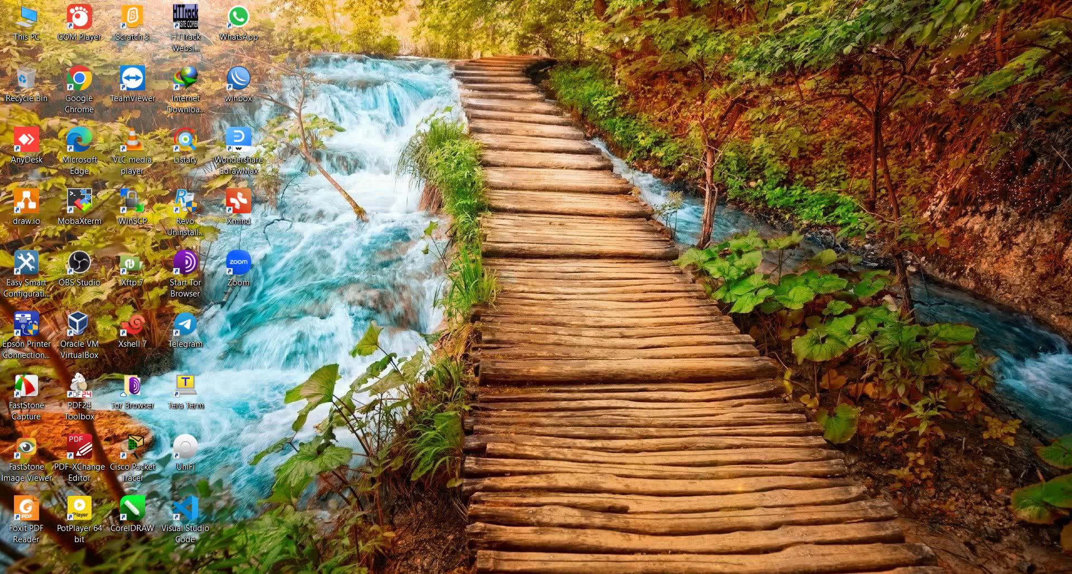